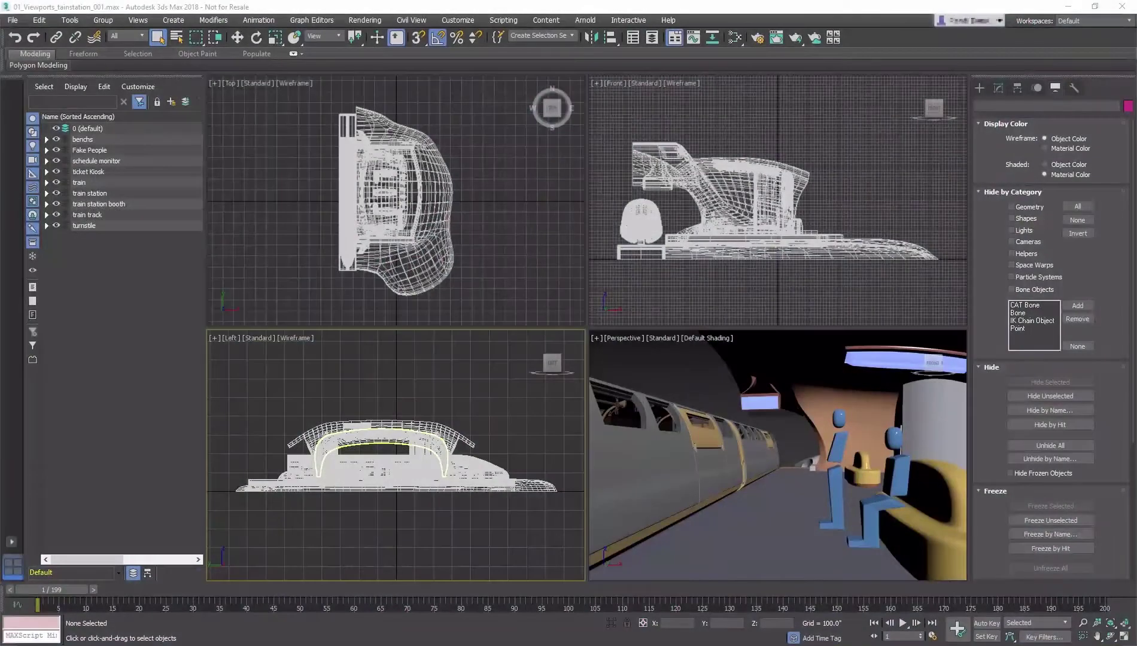
Select then deselect the station platform, and activate the Top, Left and Perspective views
click(700, 577)
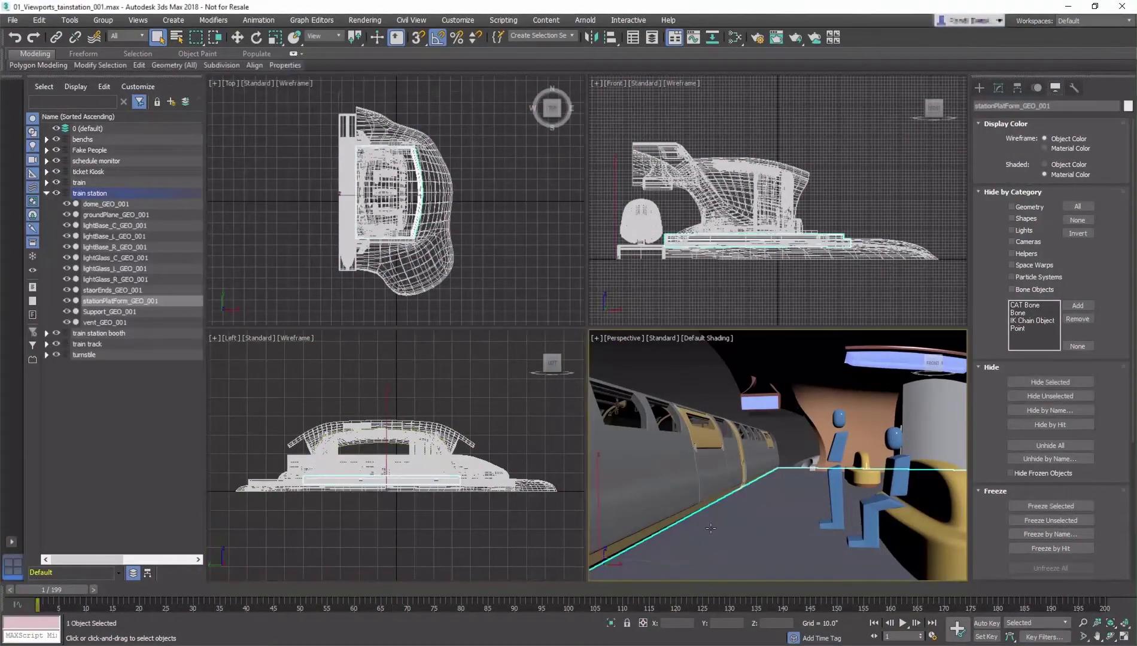
right_click(742, 297)
click(742, 301)
right_click(547, 301)
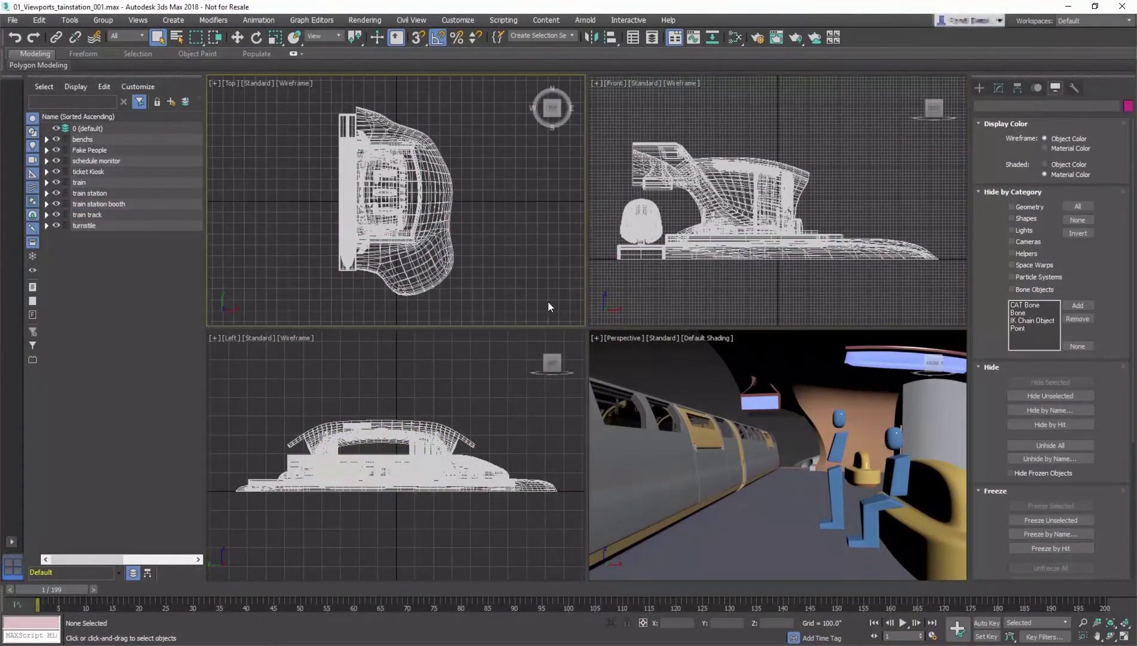
right_click(548, 449)
right_click(649, 365)
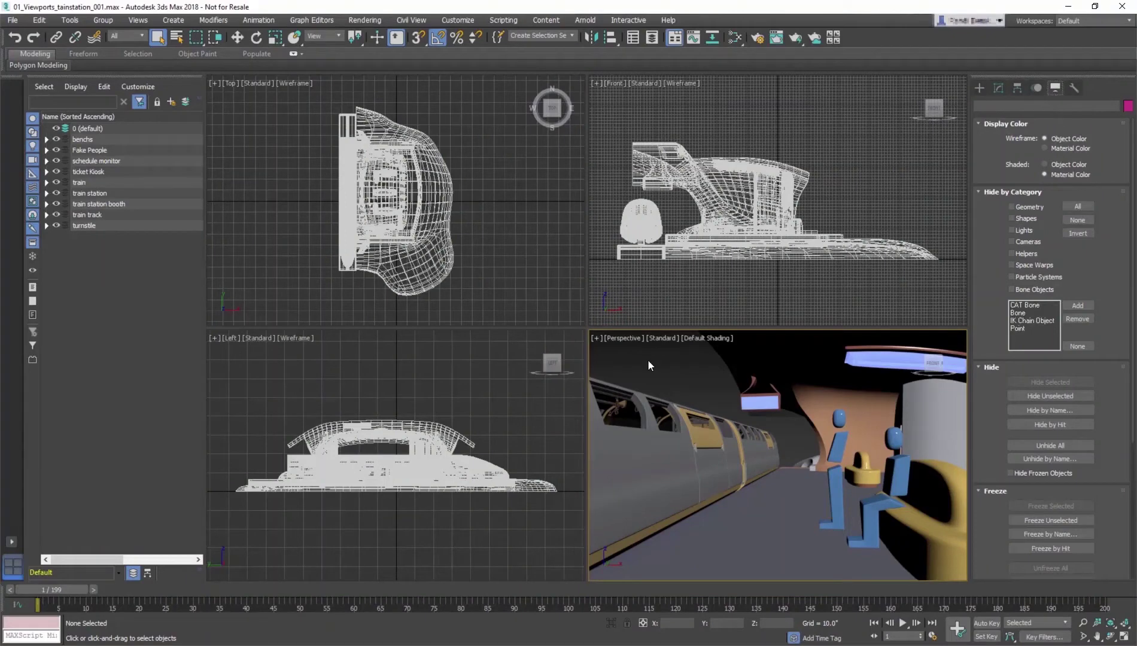
Make the Top, Front, Left, Perspective and Left views active in turn
right_click(550, 295)
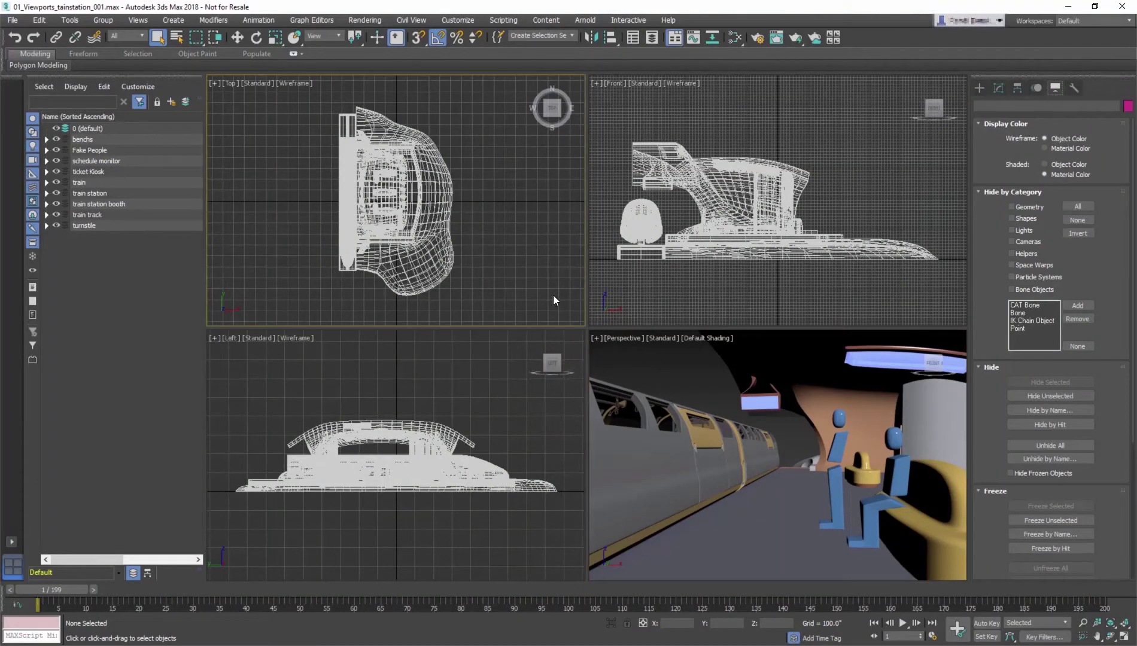
right_click(624, 294)
right_click(536, 427)
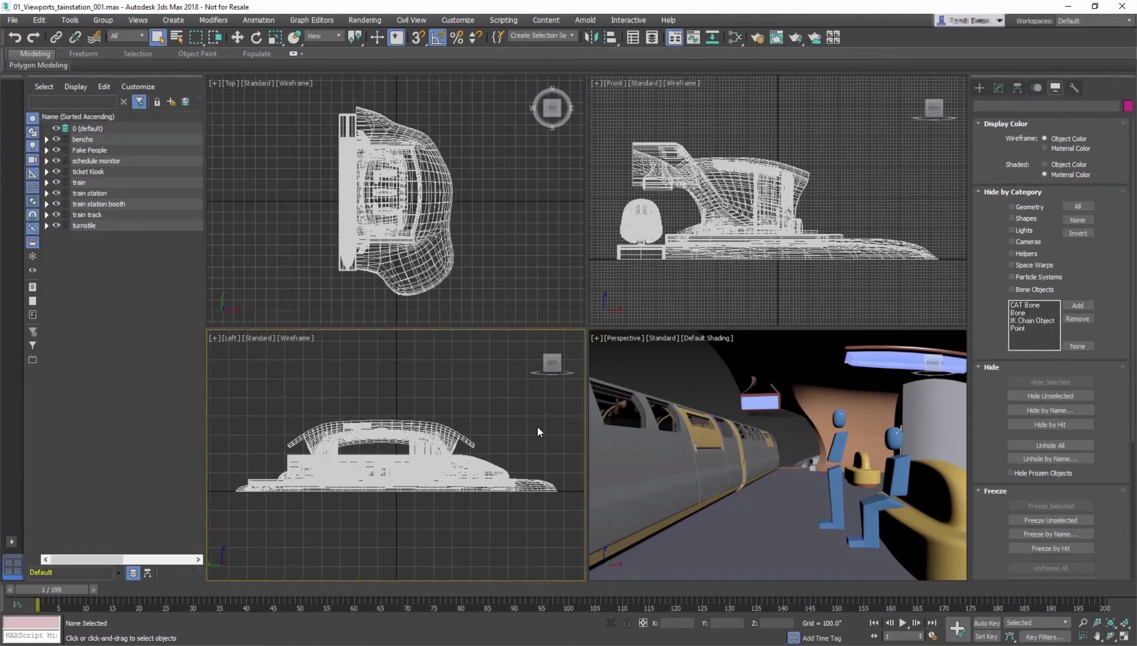
right_click(659, 371)
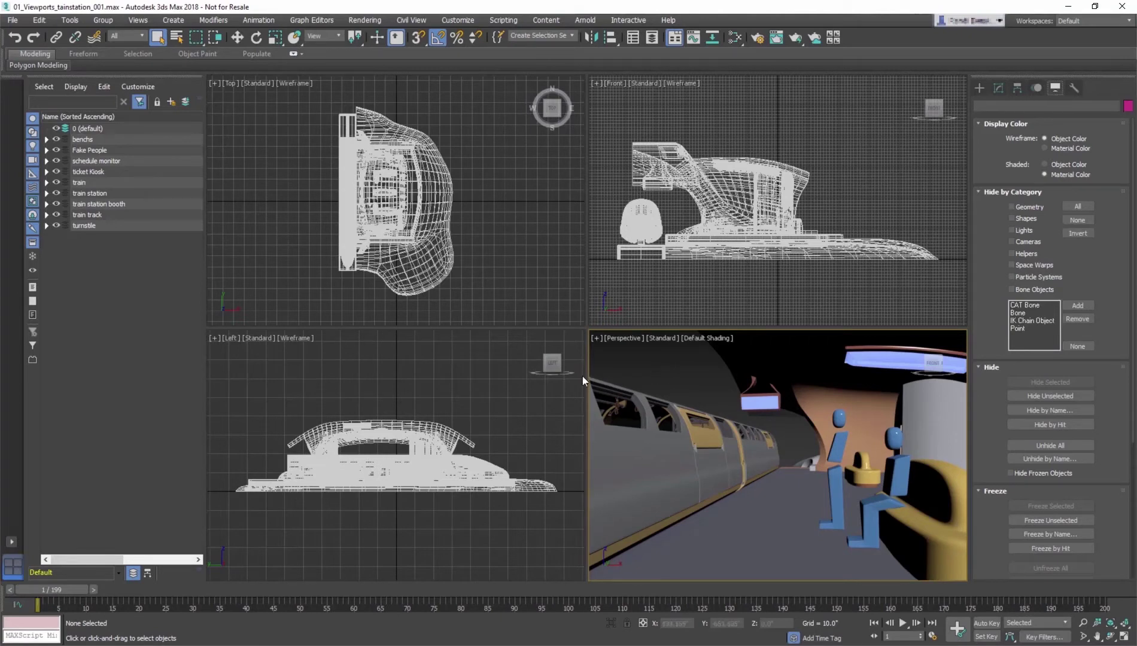
right_click(533, 399)
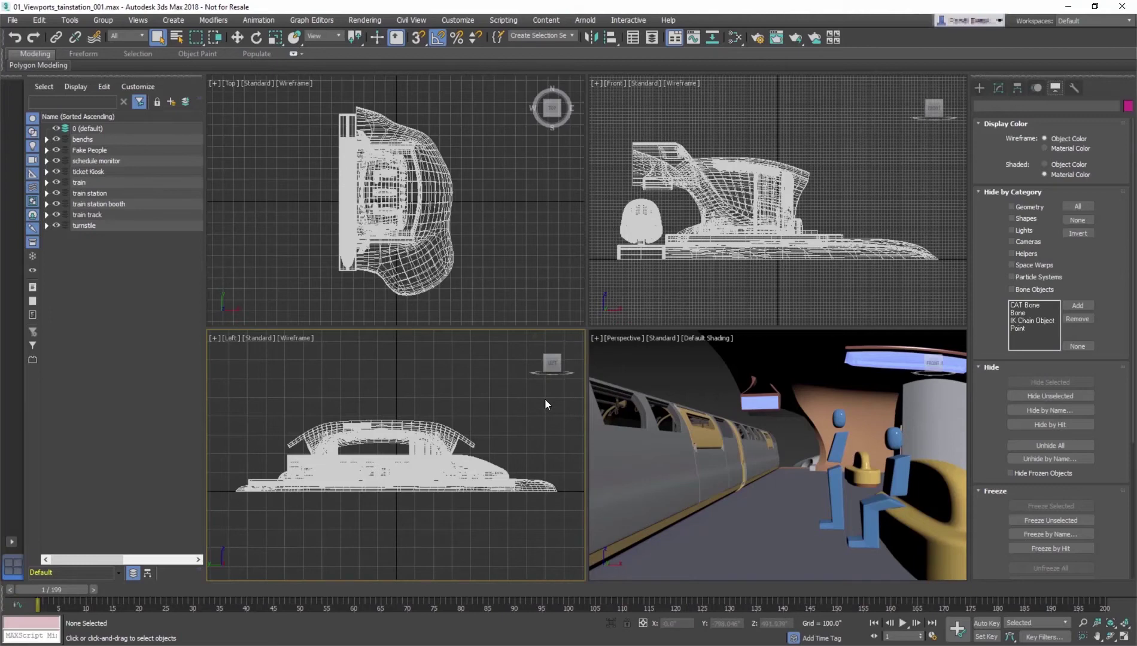
Cycle the active view through Top, Front, Left and Perspective, then browse the view-type list
key(t)
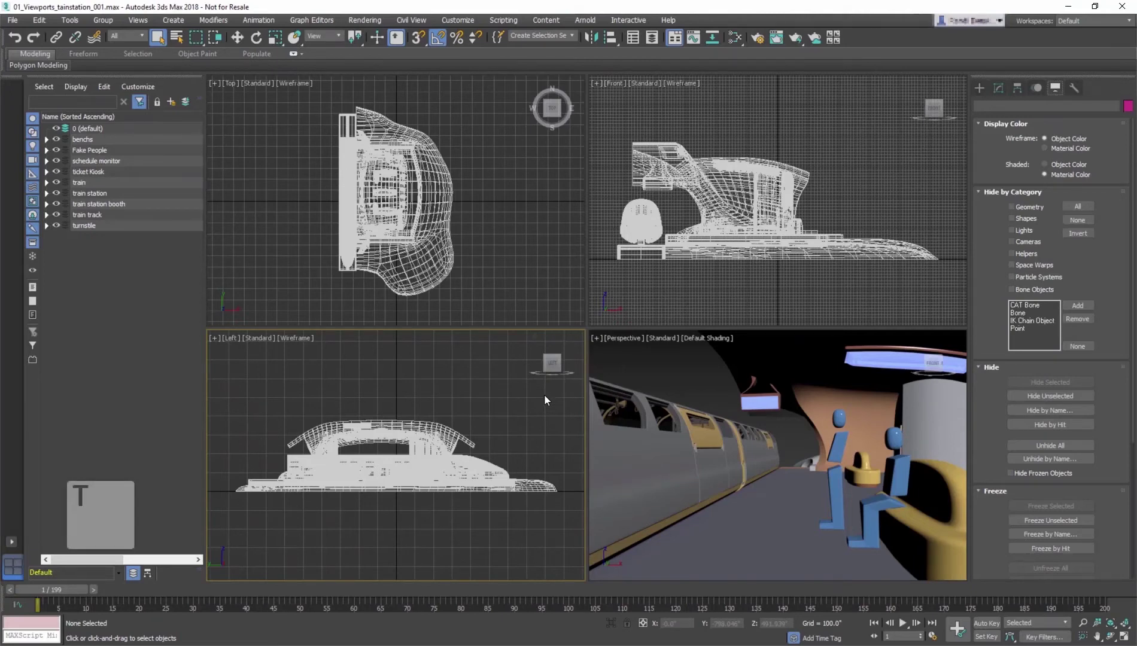
key(f)
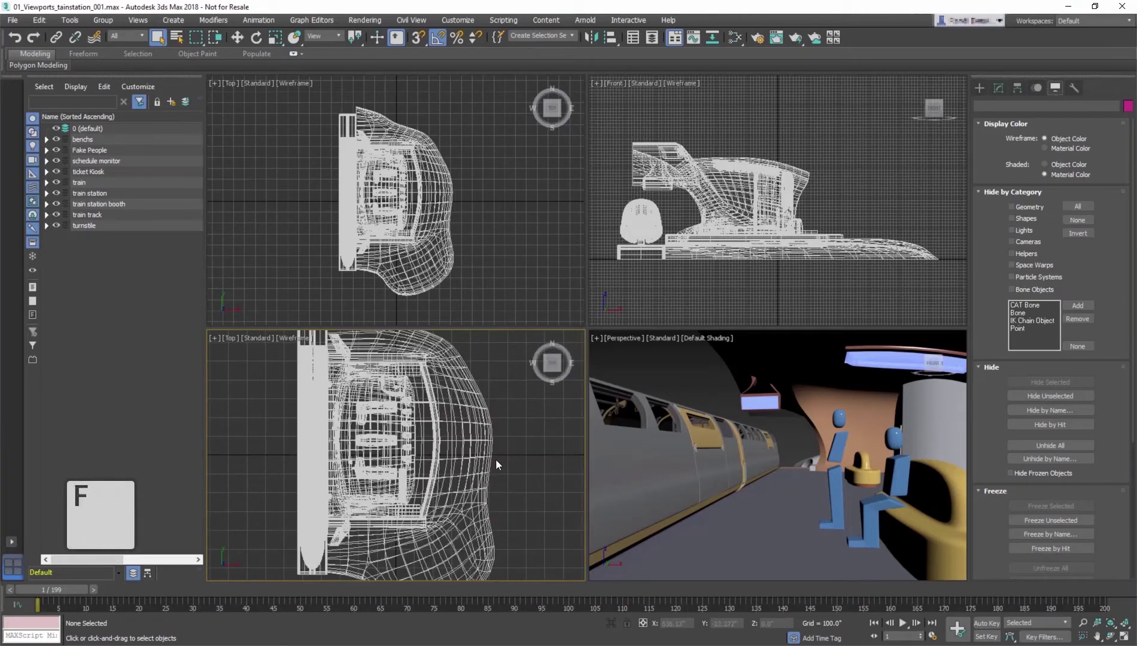
key(l)
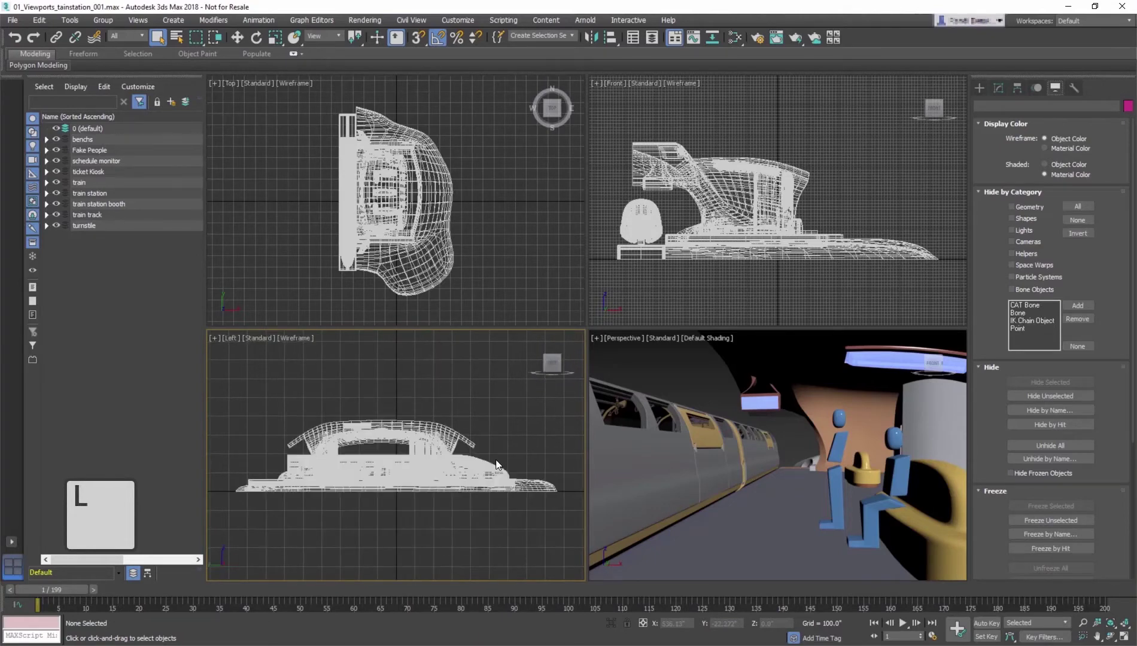
key(p)
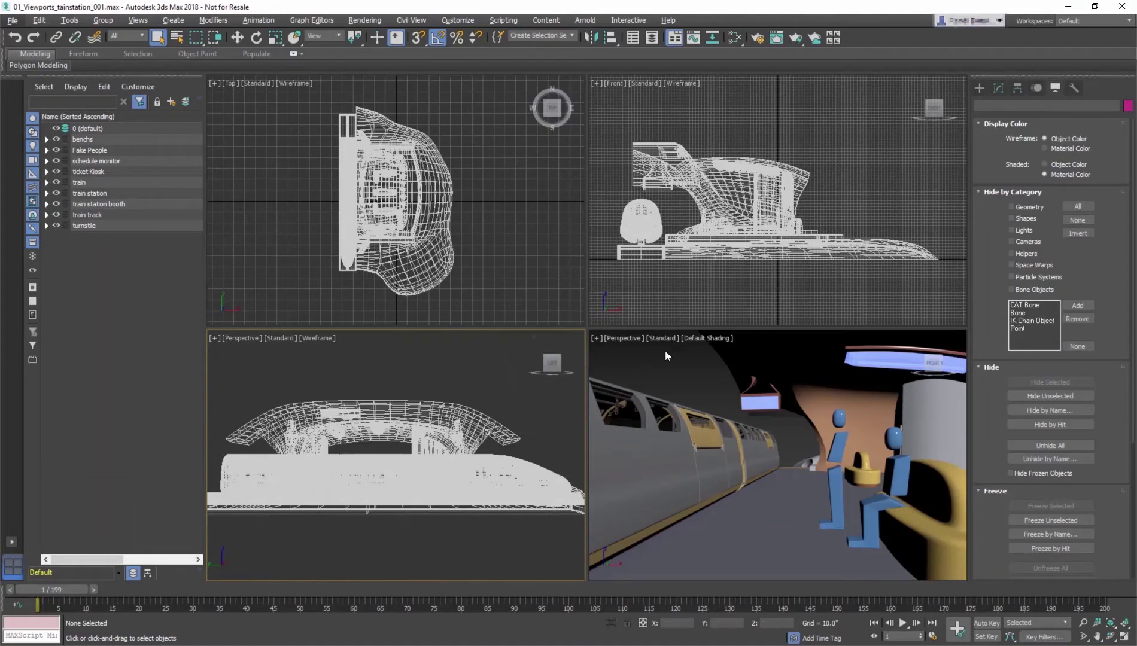
click(612, 339)
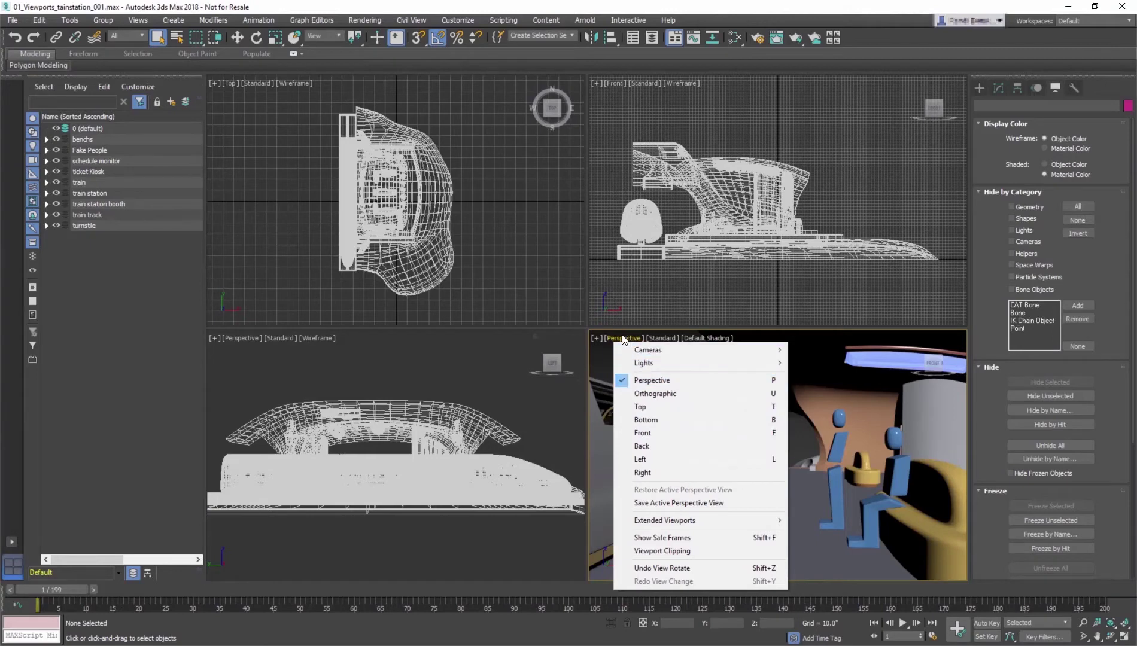
click(605, 339)
click(3, 509)
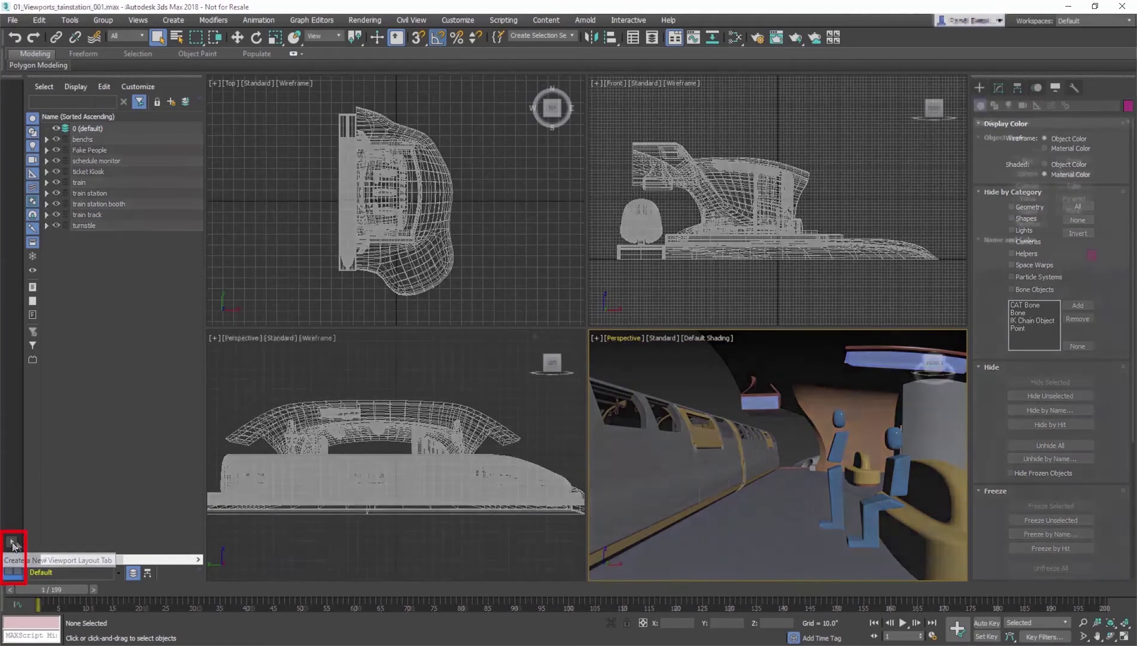
Add two-view, stacked and large-Top layout tabs, ending on four equal views
click(13, 544)
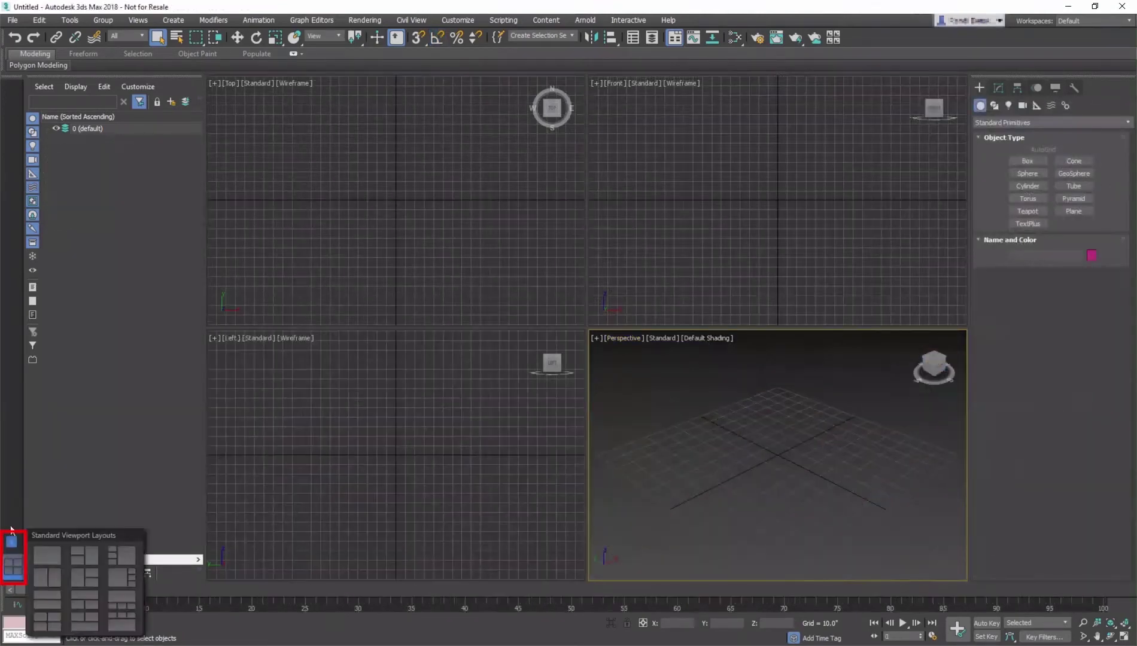
click(45, 572)
click(11, 515)
click(84, 534)
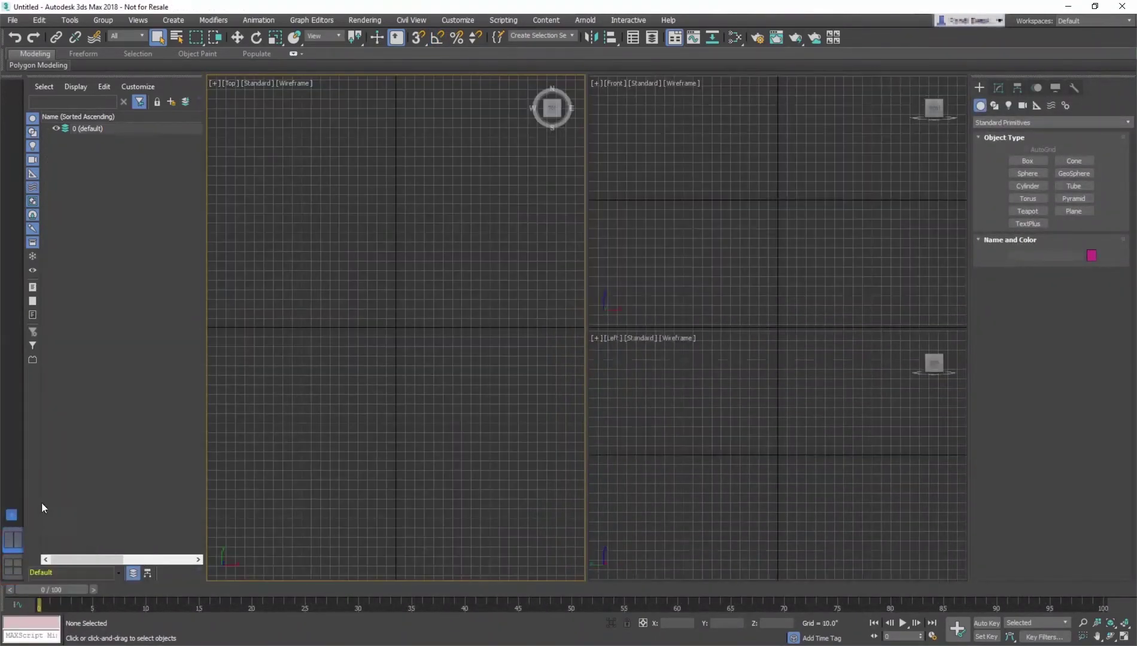
click(14, 488)
click(132, 535)
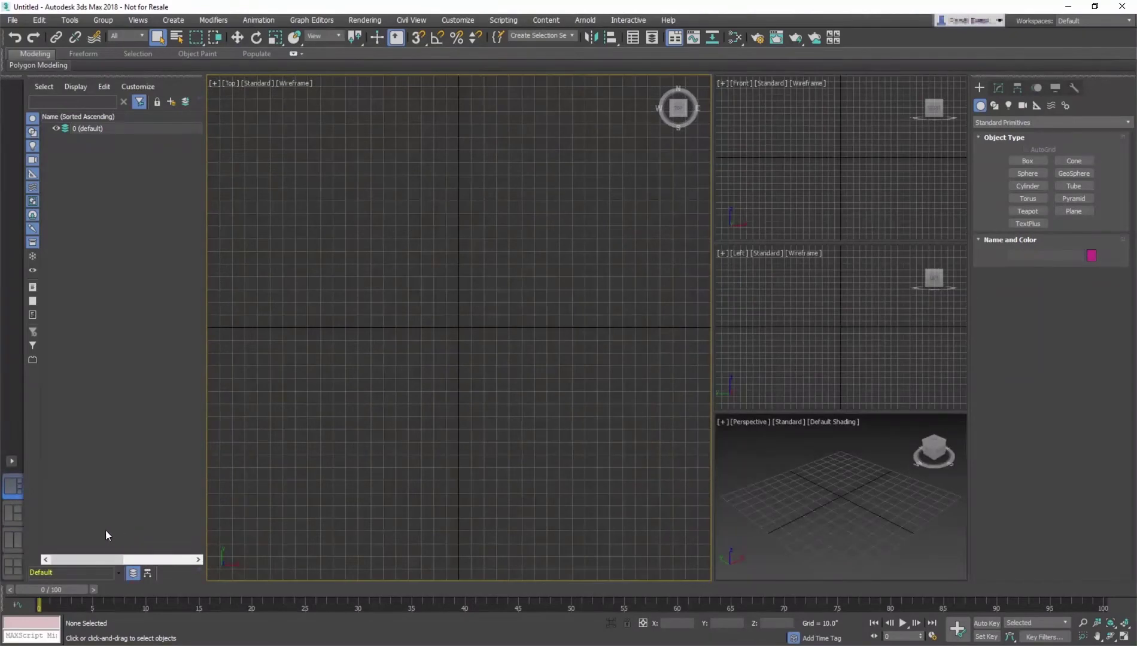
click(14, 567)
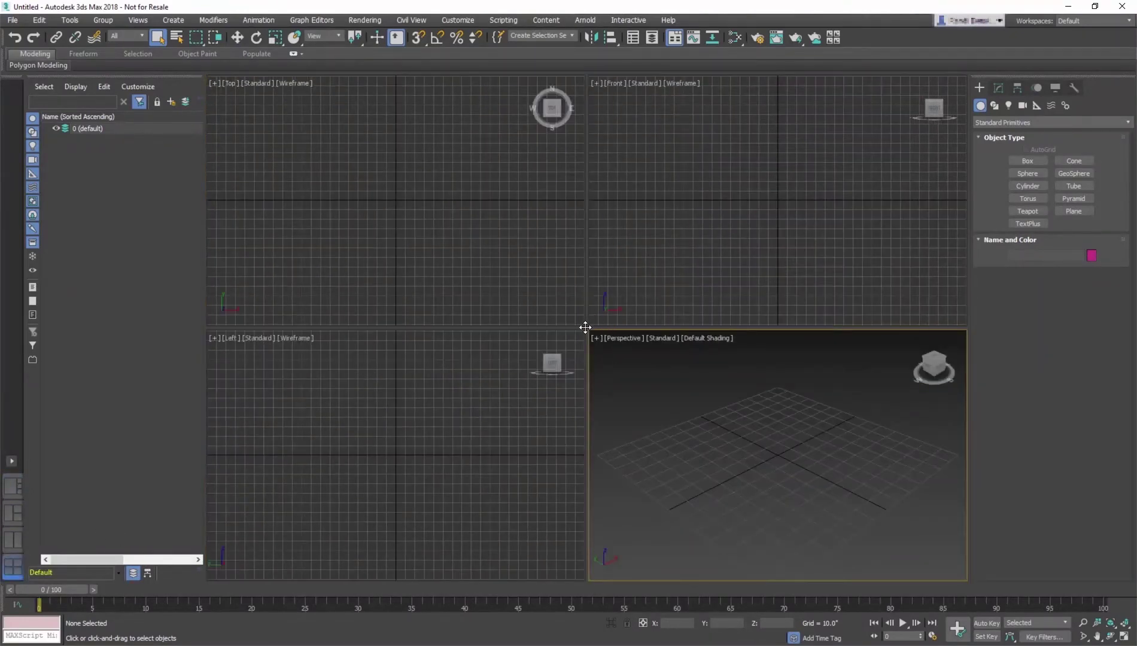
mouse_move(476, 324)
mouse_down()
mouse_move(386, 328)
mouse_move(727, 176)
mouse_up()
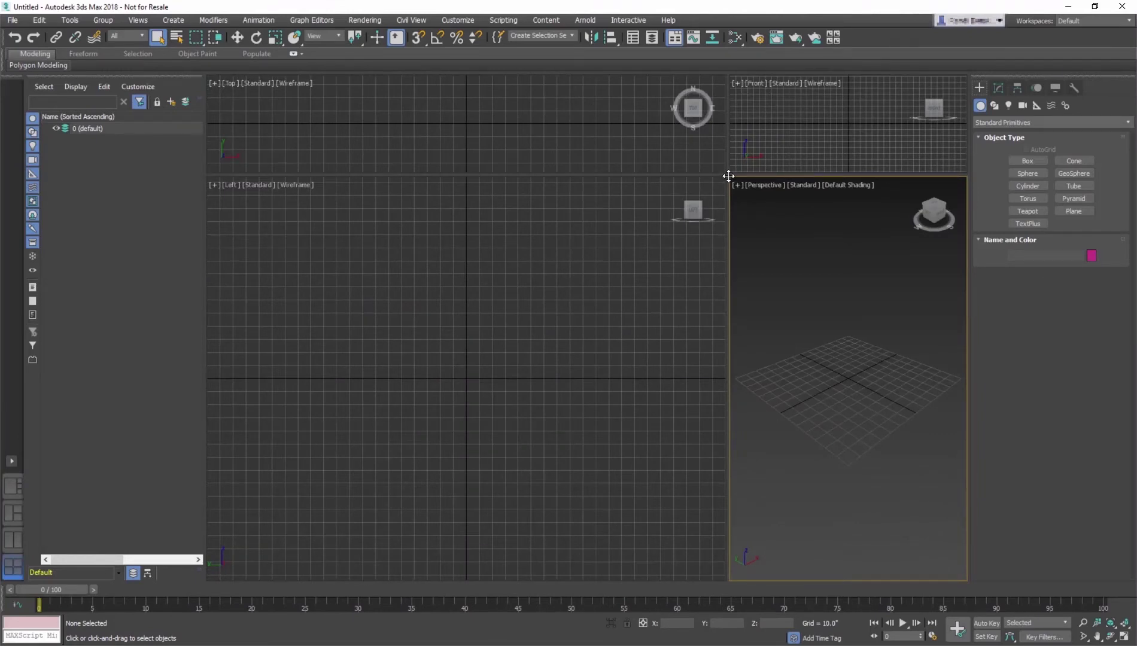
right_click(729, 176)
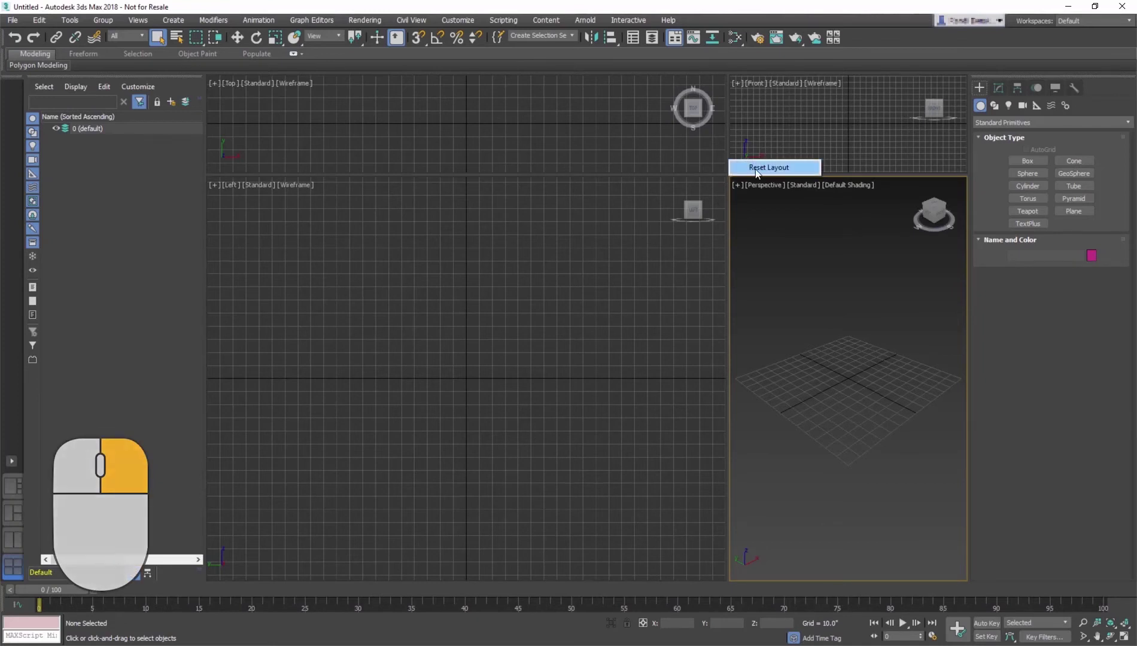
click(757, 168)
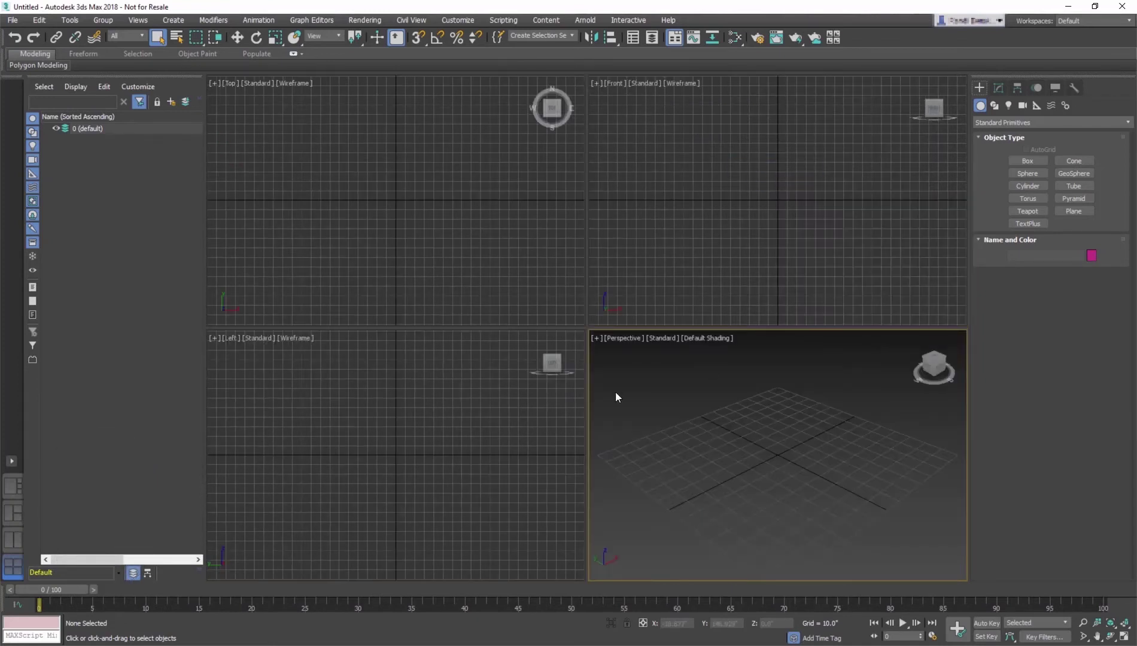
click(1125, 635)
key(alt+w)
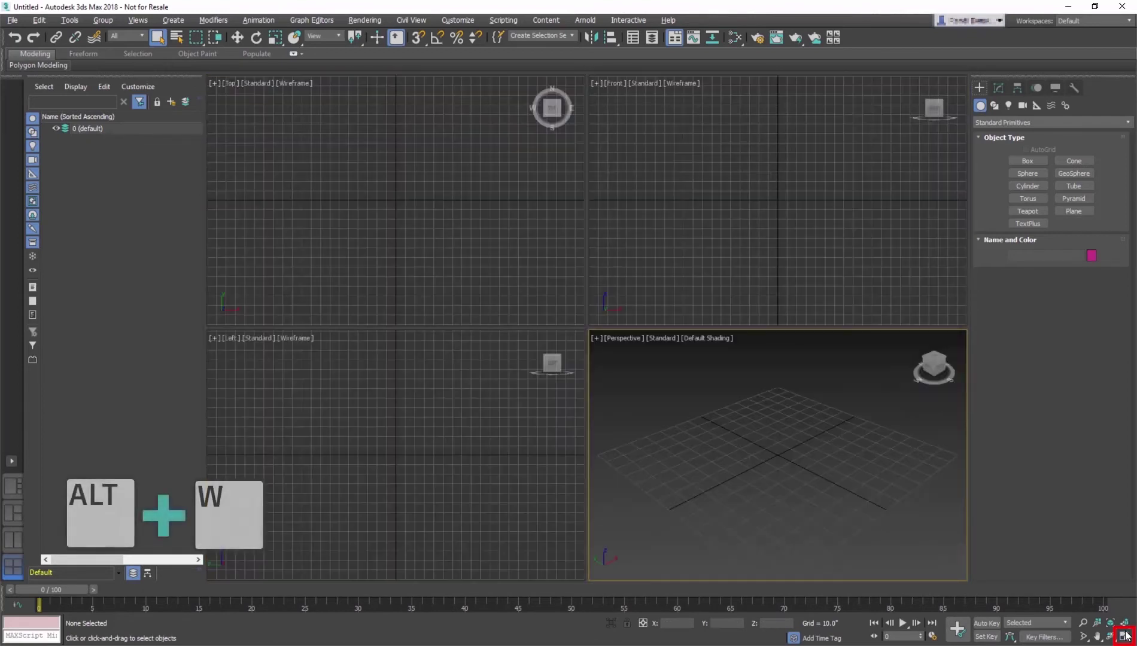
key(alt+w)
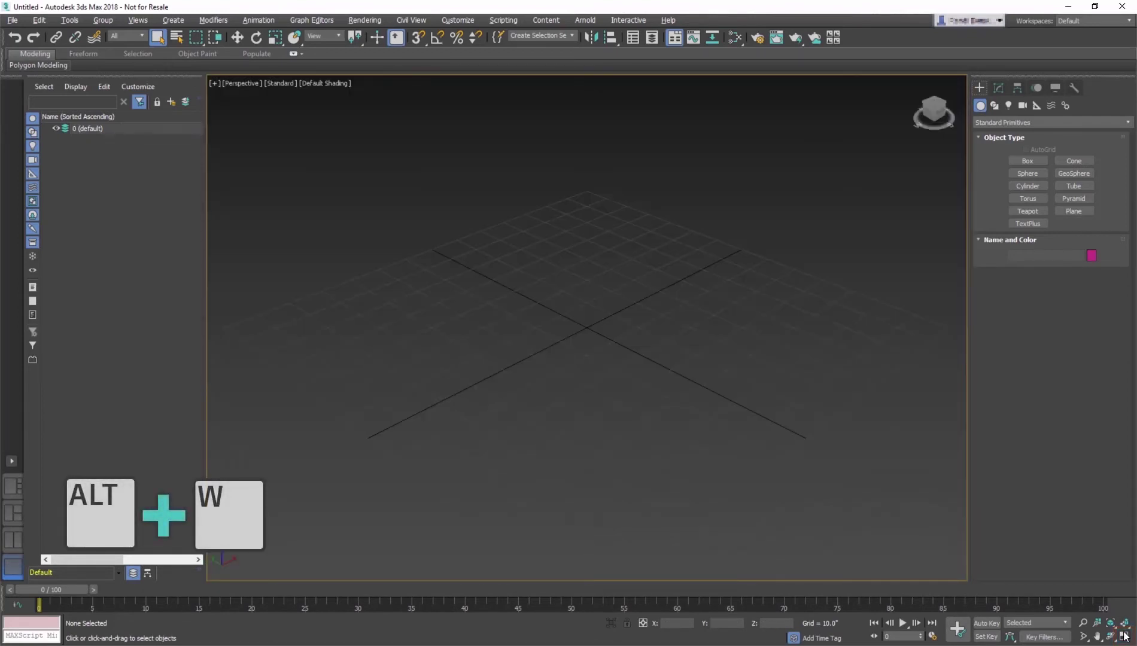
key(alt+w)
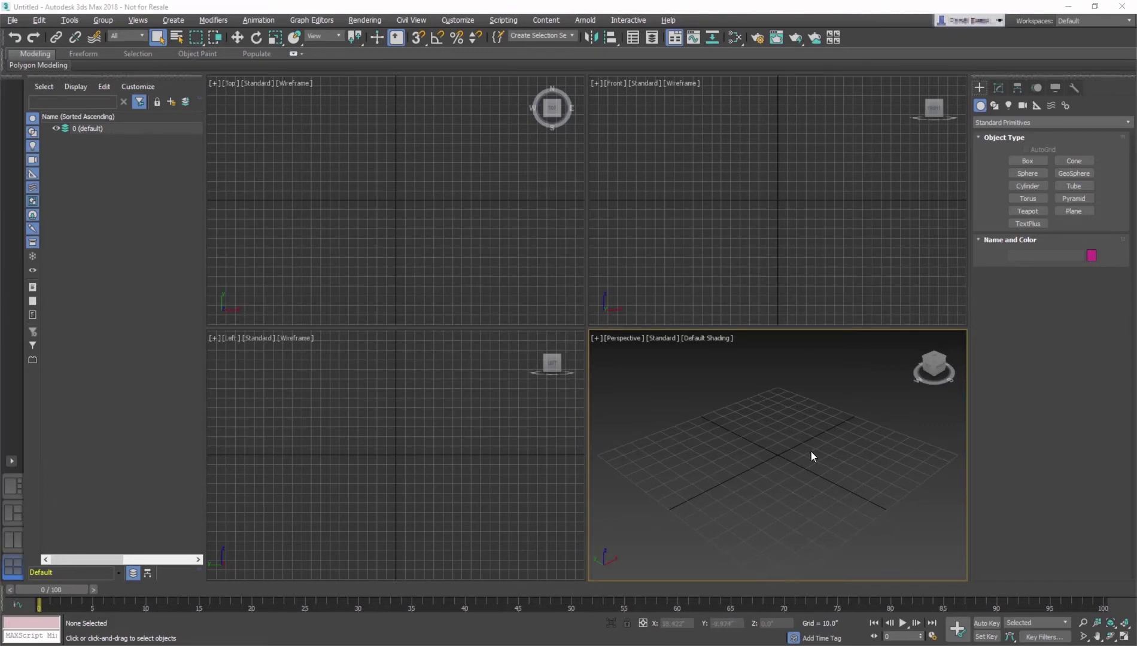
click(794, 228)
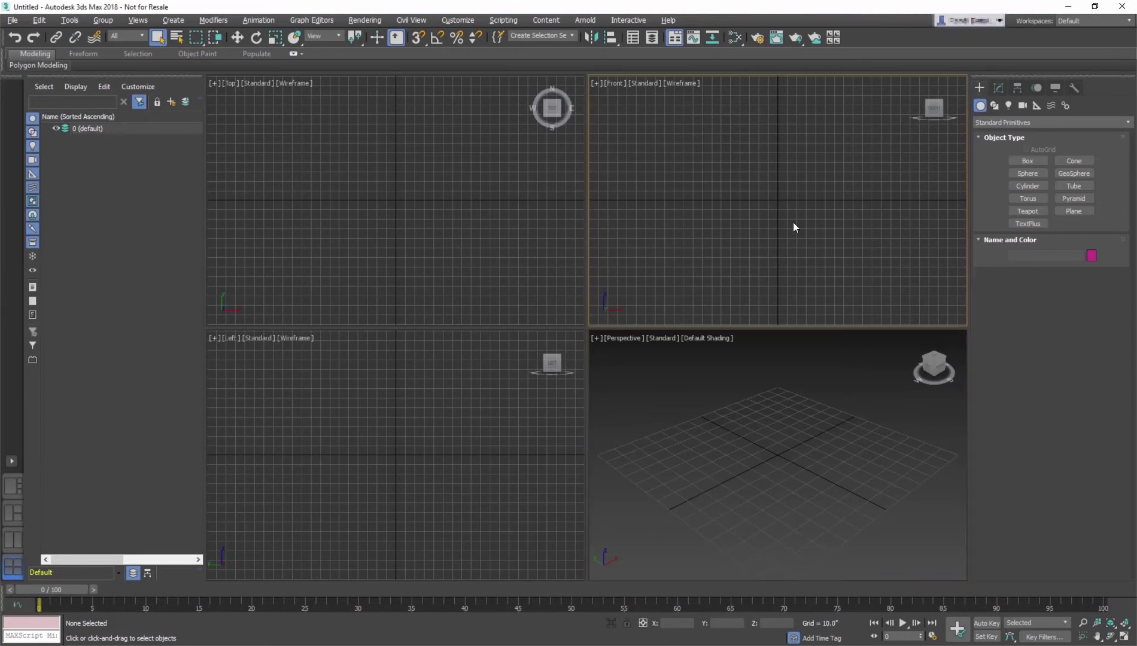
click(373, 275)
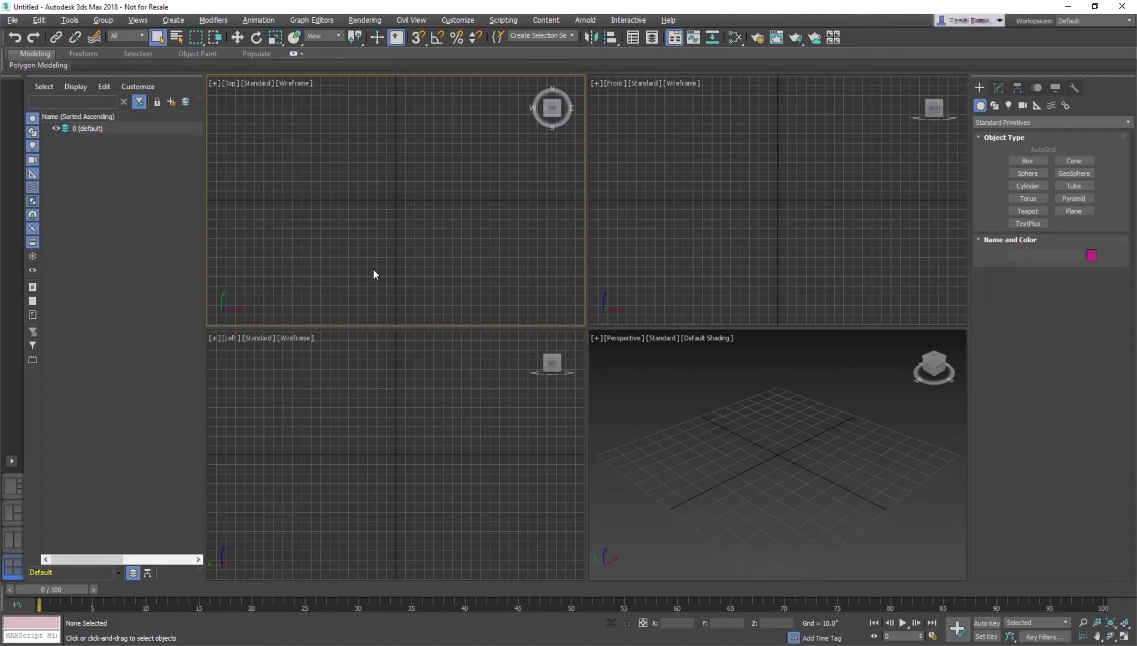
click(386, 450)
click(698, 483)
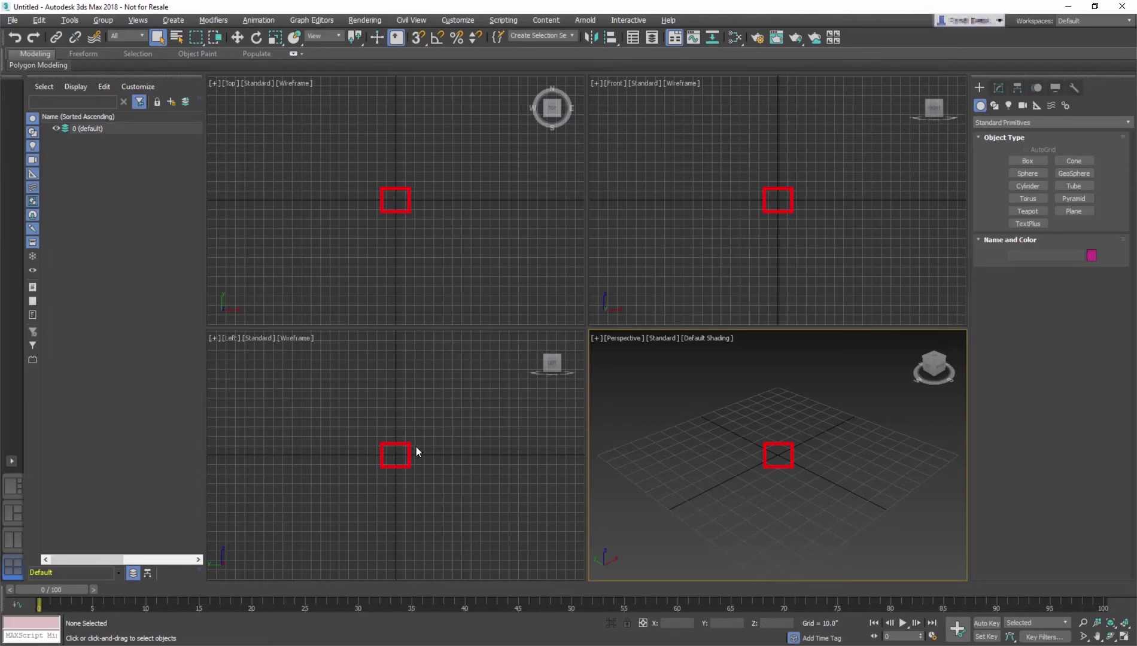
Maximize the Perspective view and orbit it with the ViewCube to a slightly elevated front angle
key(alt+w)
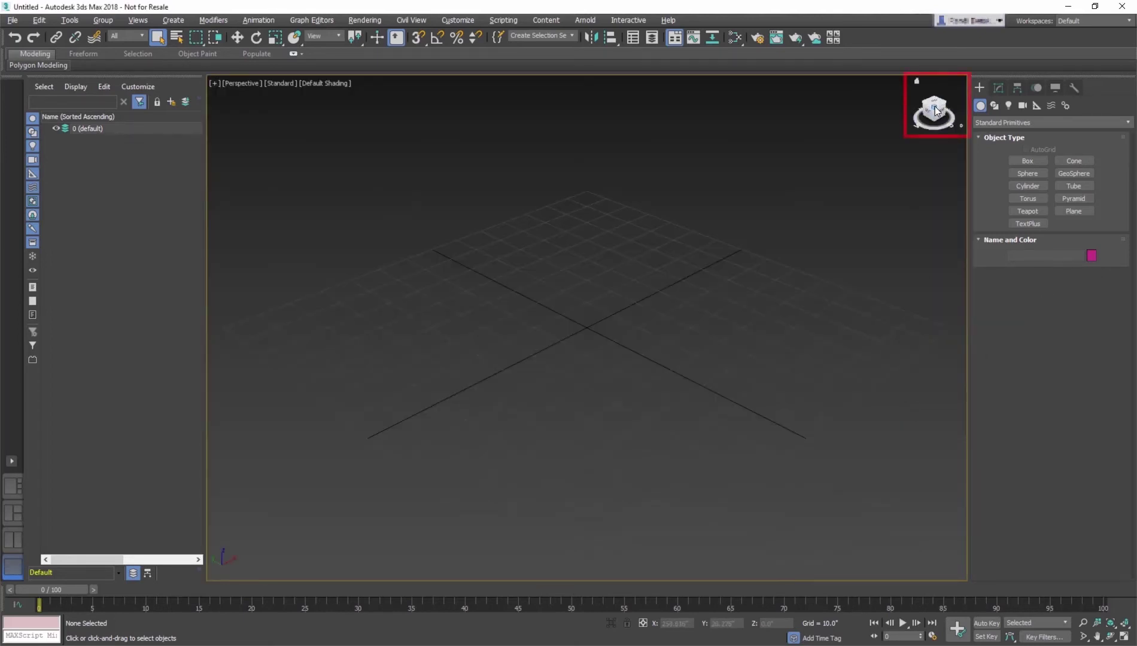
mouse_move(938, 105)
mouse_down()
mouse_move(915, 109)
mouse_move(929, 119)
mouse_up()
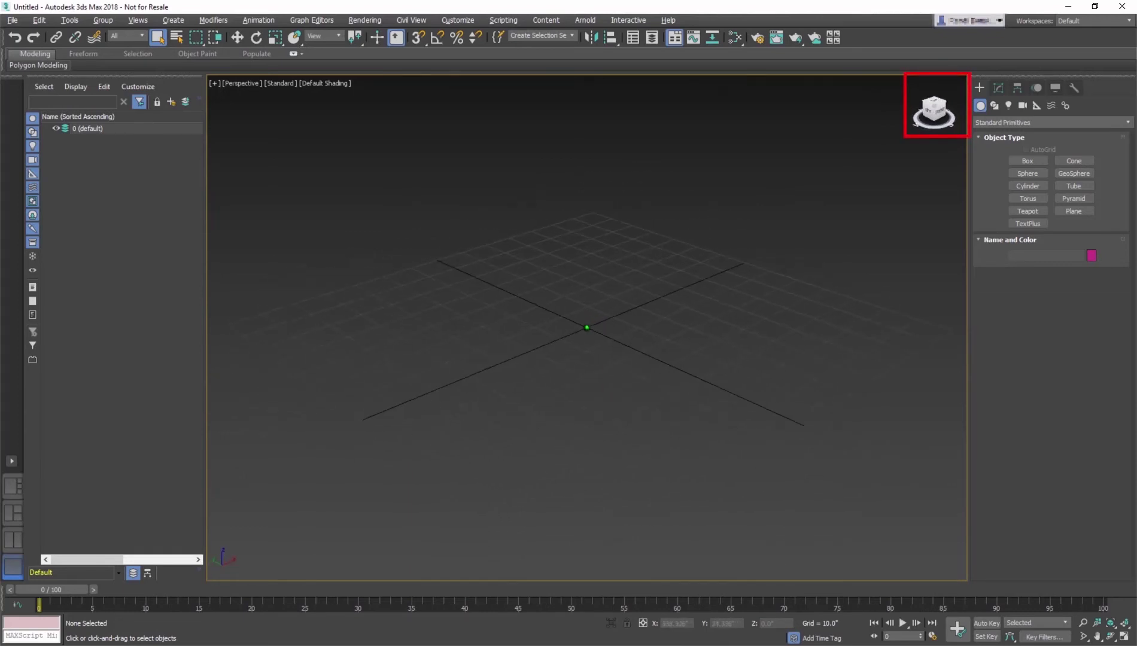
click(931, 113)
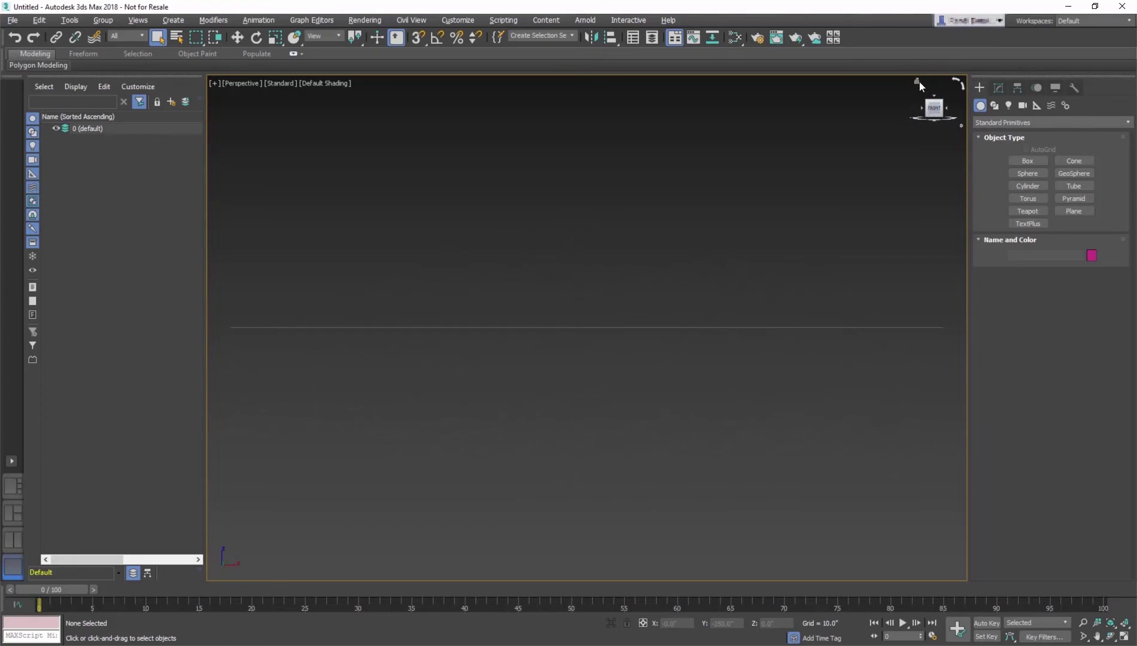
click(917, 82)
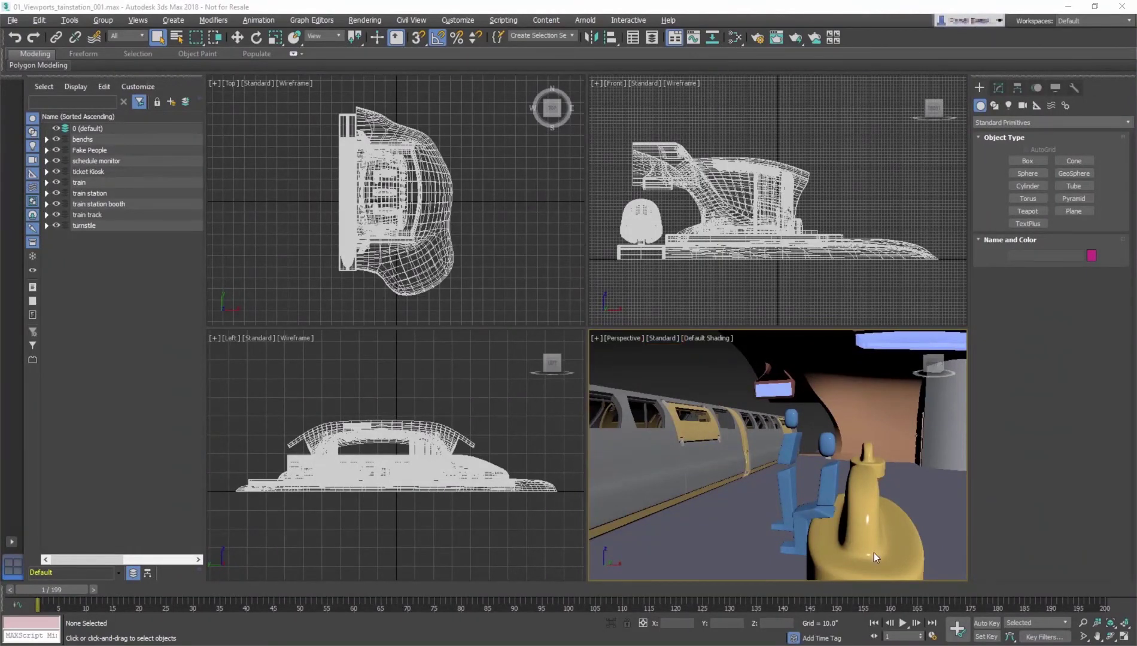
click(677, 82)
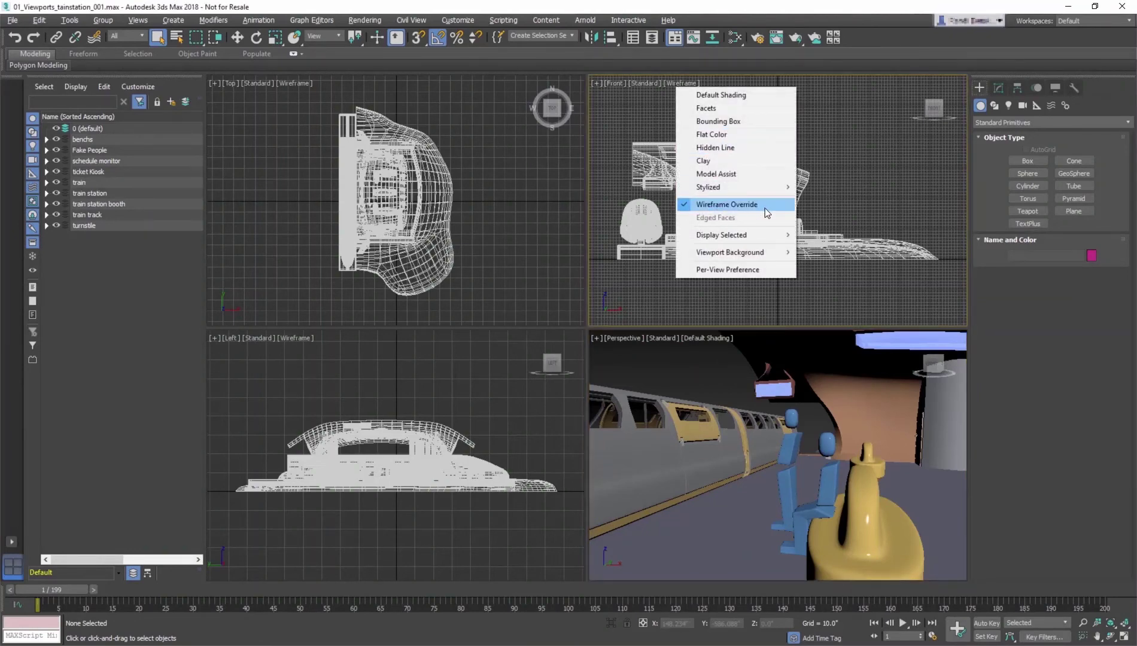
click(658, 338)
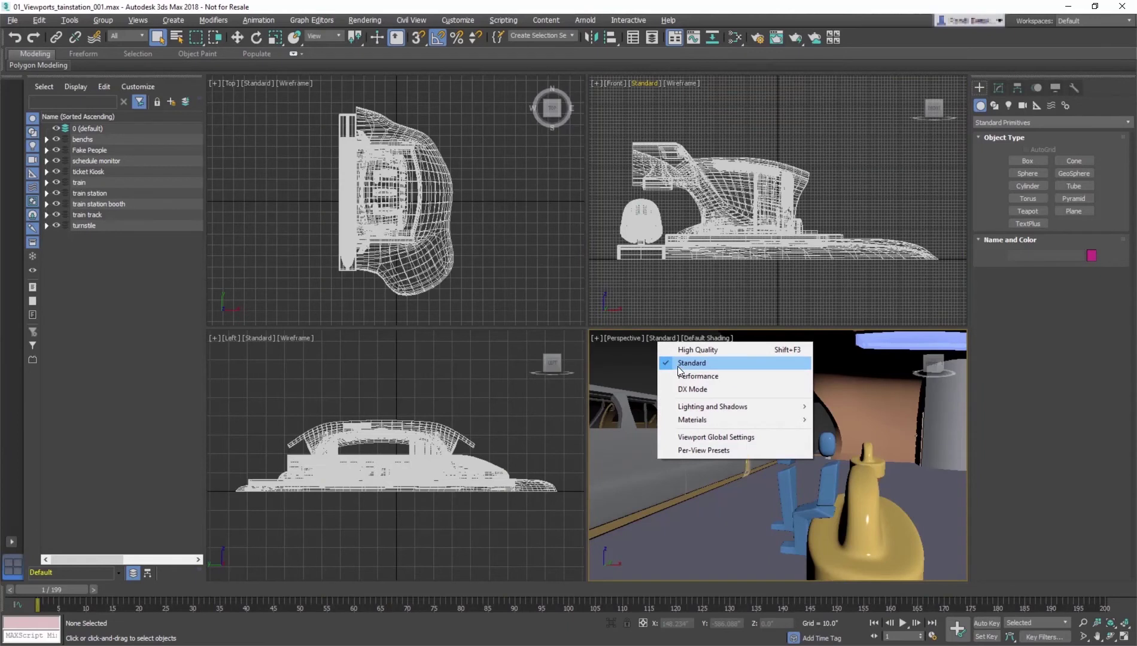
click(643, 371)
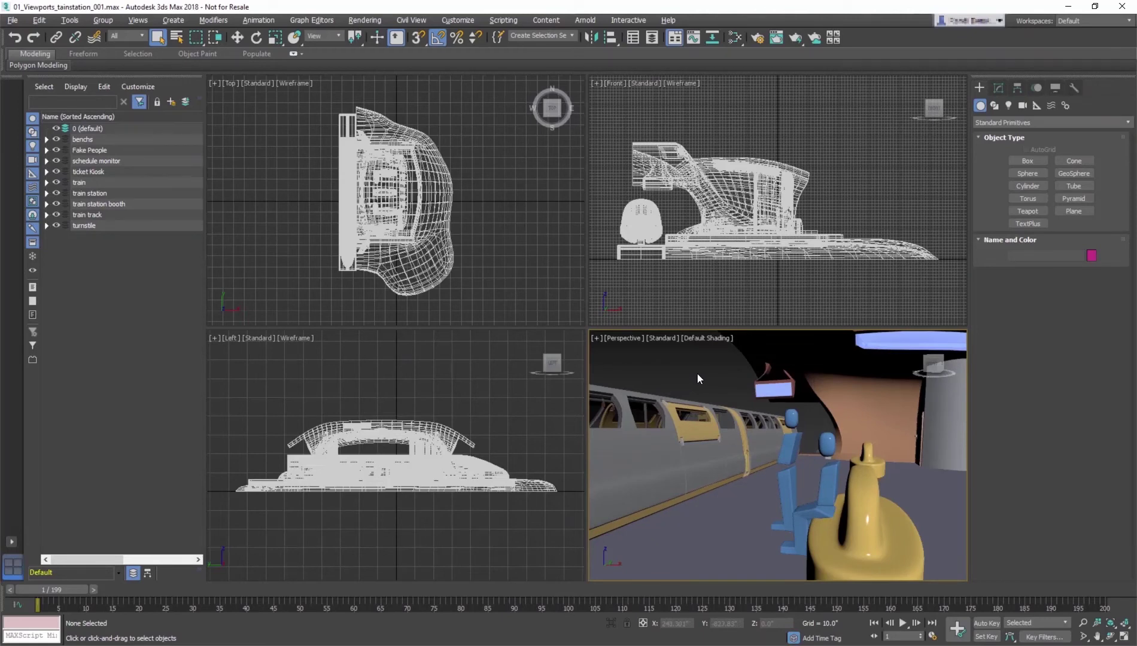
key(F3)
key(F3)
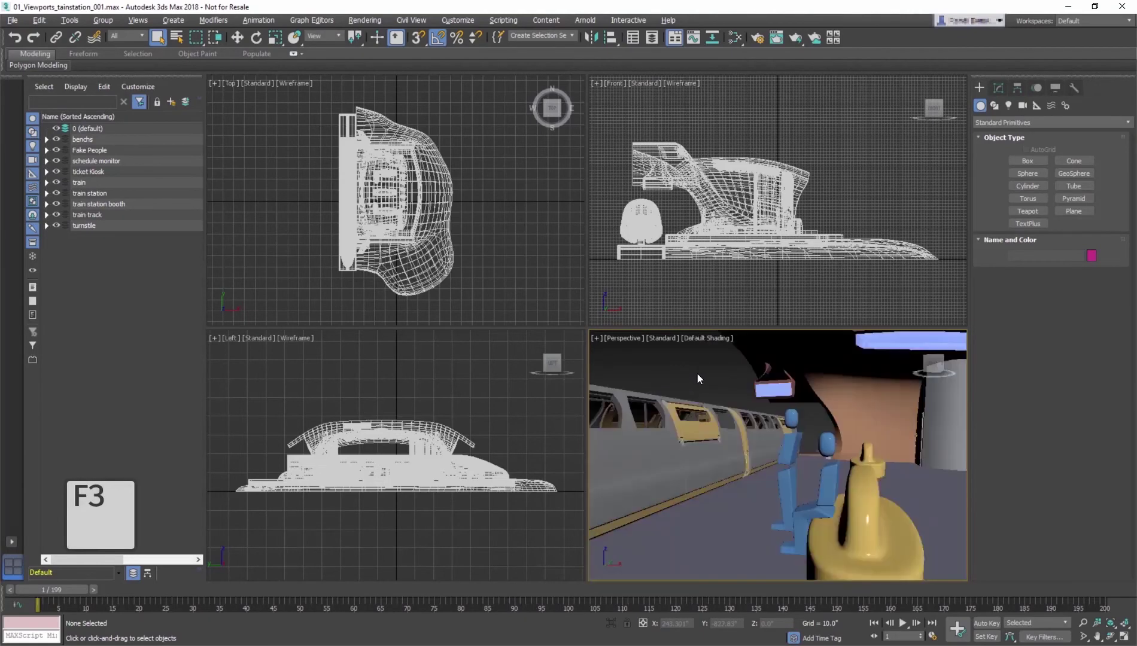
key(F3)
key(F3)
click(713, 272)
key(F3)
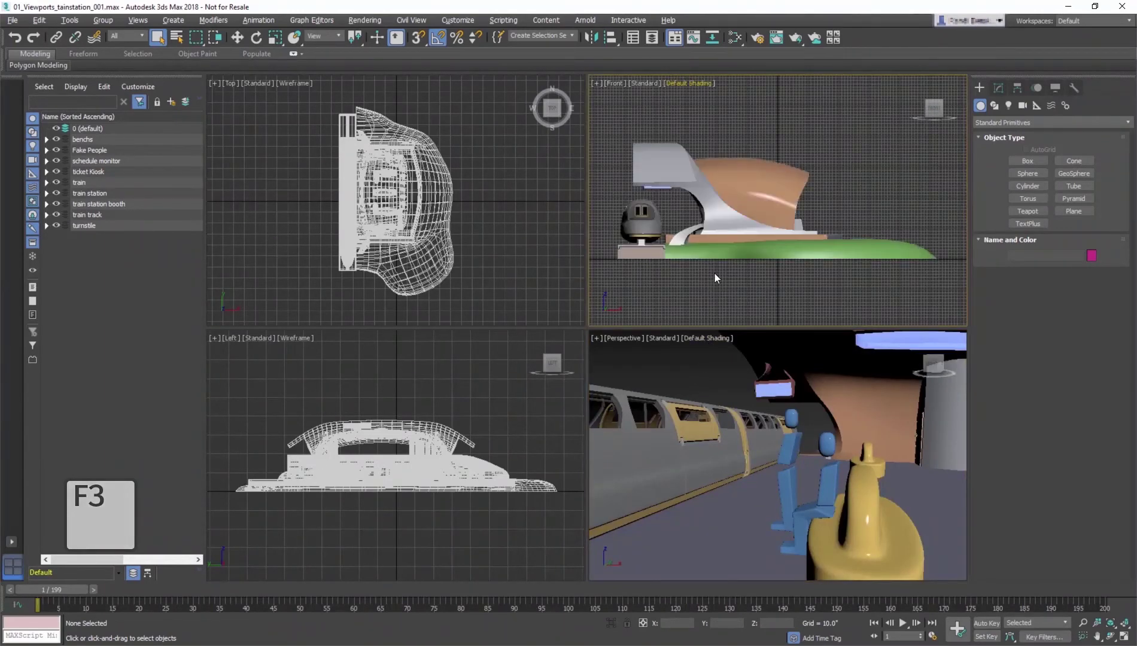
key(F4)
key(F4)
key(F4)
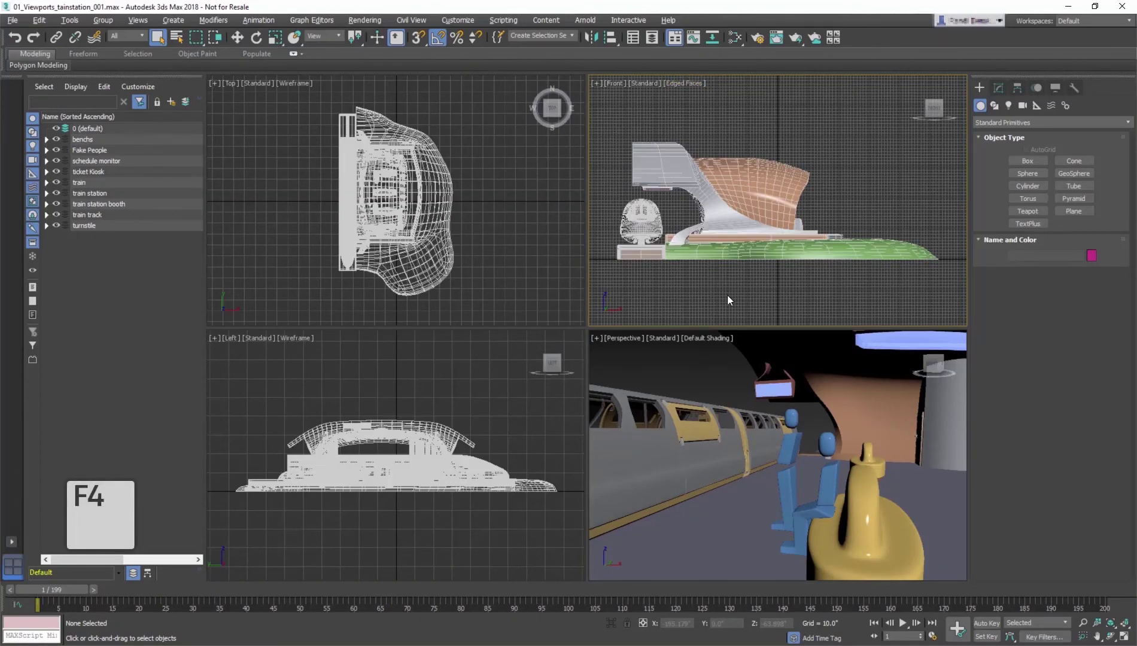
click(735, 384)
key(F4)
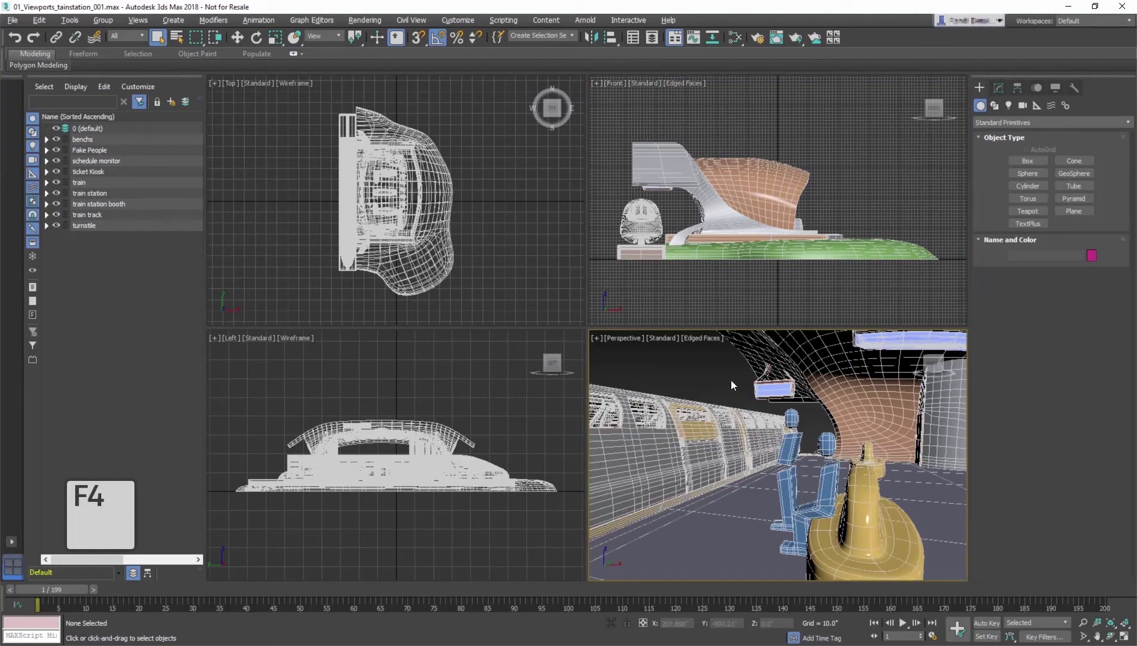
click(471, 271)
key(F4)
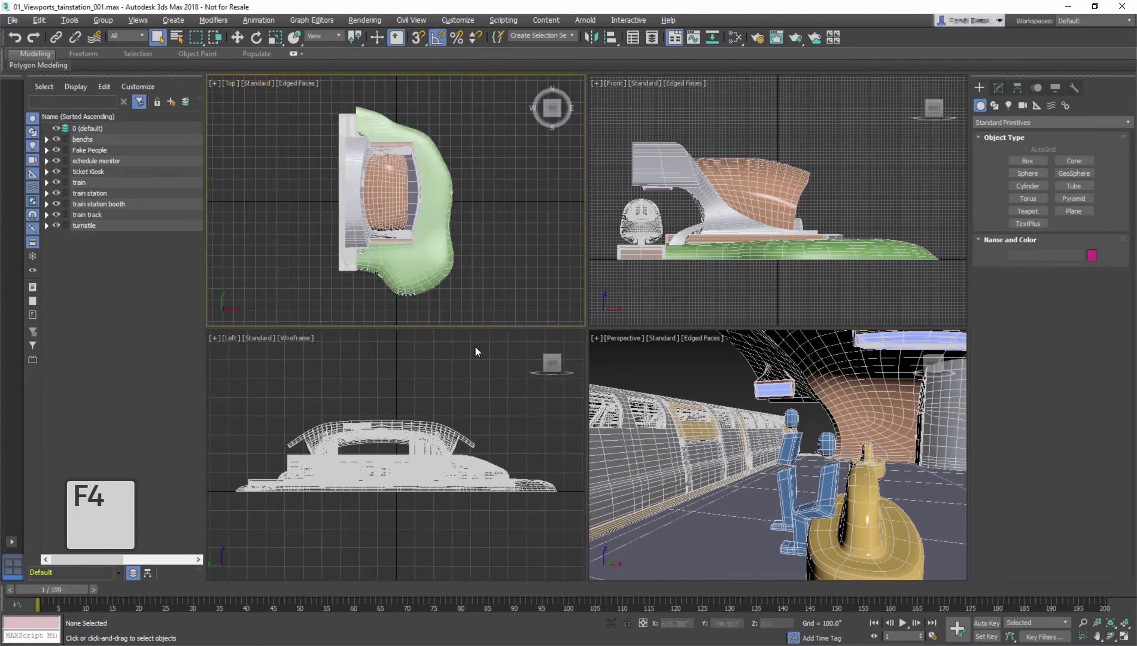
click(476, 359)
key(F4)
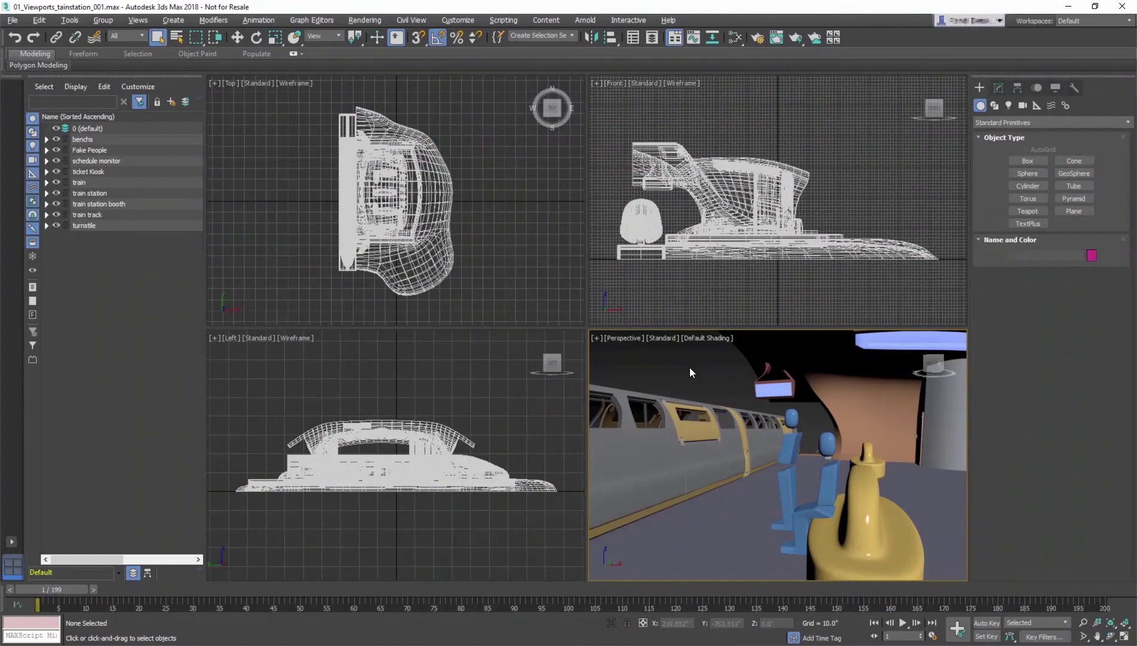
Pan and orbit the Perspective view to look down over the whole train station
mouse_move(689, 368)
middle_down()
mouse_move(733, 379)
mouse_move(655, 368)
middle_up()
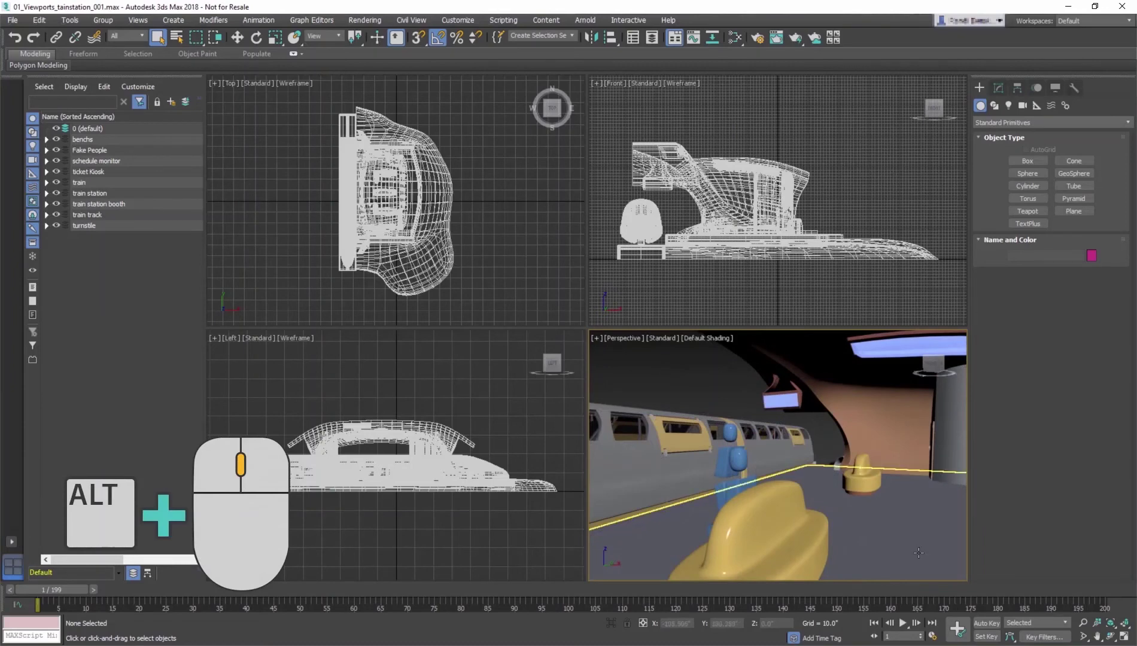
mouse_move(918, 536)
alt+middle_down()
mouse_move(949, 550)
mouse_move(673, 380)
mouse_move(631, 384)
mouse_move(634, 360)
mouse_move(729, 380)
alt+middle_up()
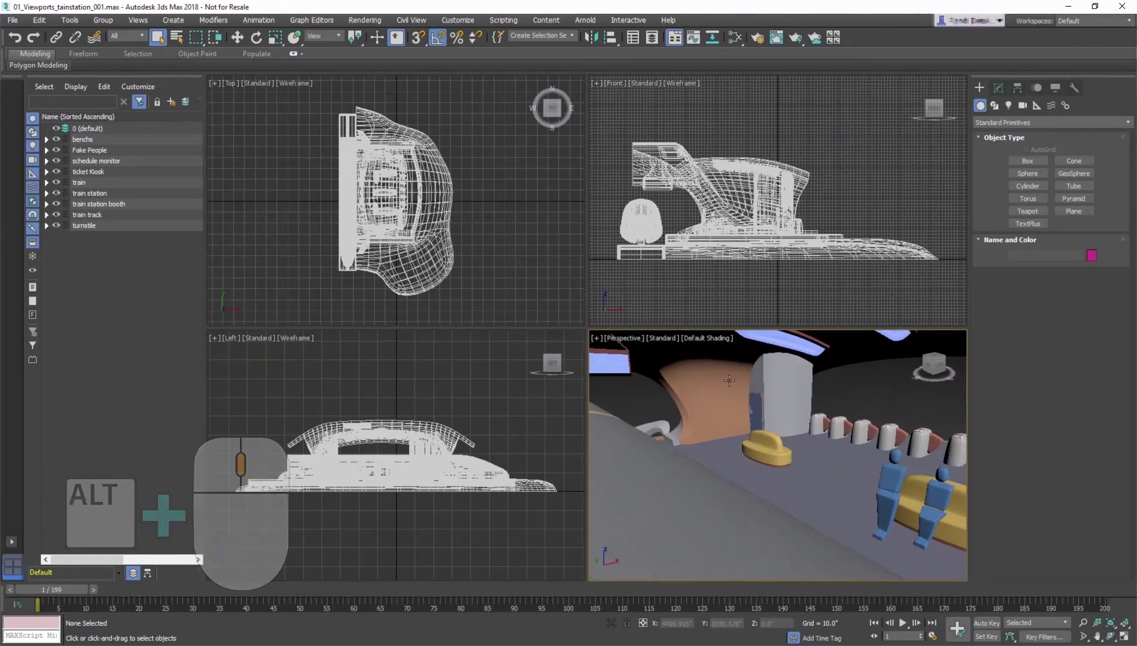
scroll(755, 441, down, 10)
scroll(755, 442, down, 3)
mouse_move(755, 442)
alt+middle_down()
mouse_move(809, 478)
mouse_move(767, 441)
mouse_move(768, 518)
alt+middle_up()
scroll(767, 441, up, 6)
scroll(767, 441, up, 4)
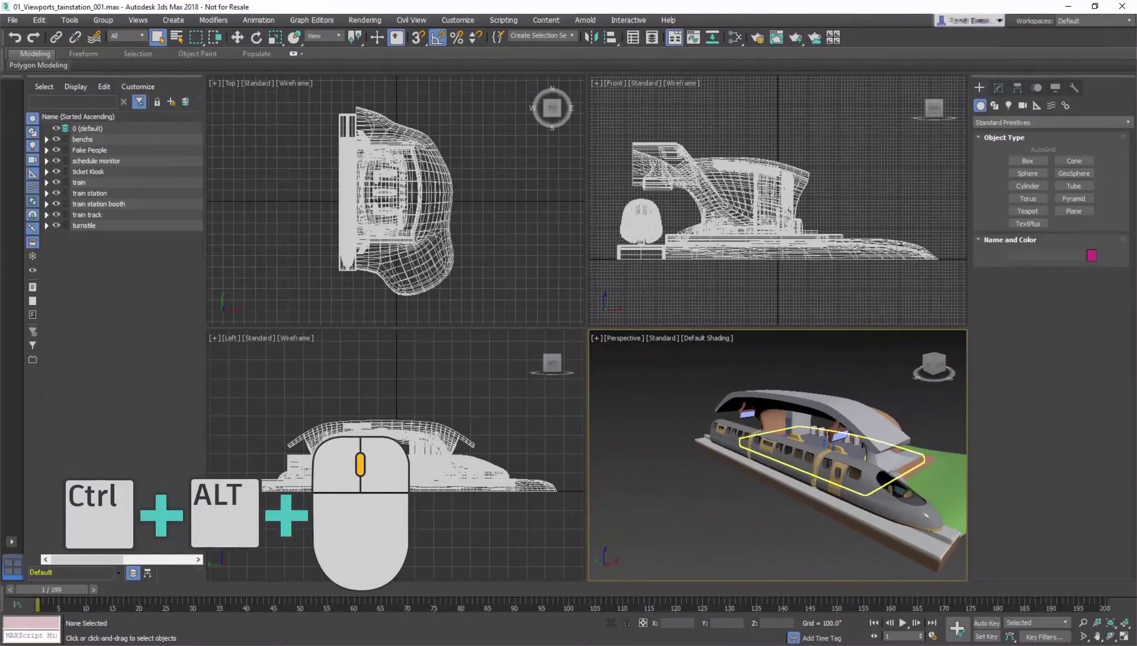
Zoom out the Top and Left views and zoom extents in the Left, Top and Front views
scroll(835, 176, down, 5)
ctrl+alt+middle_drag(395, 180, 396, 215)
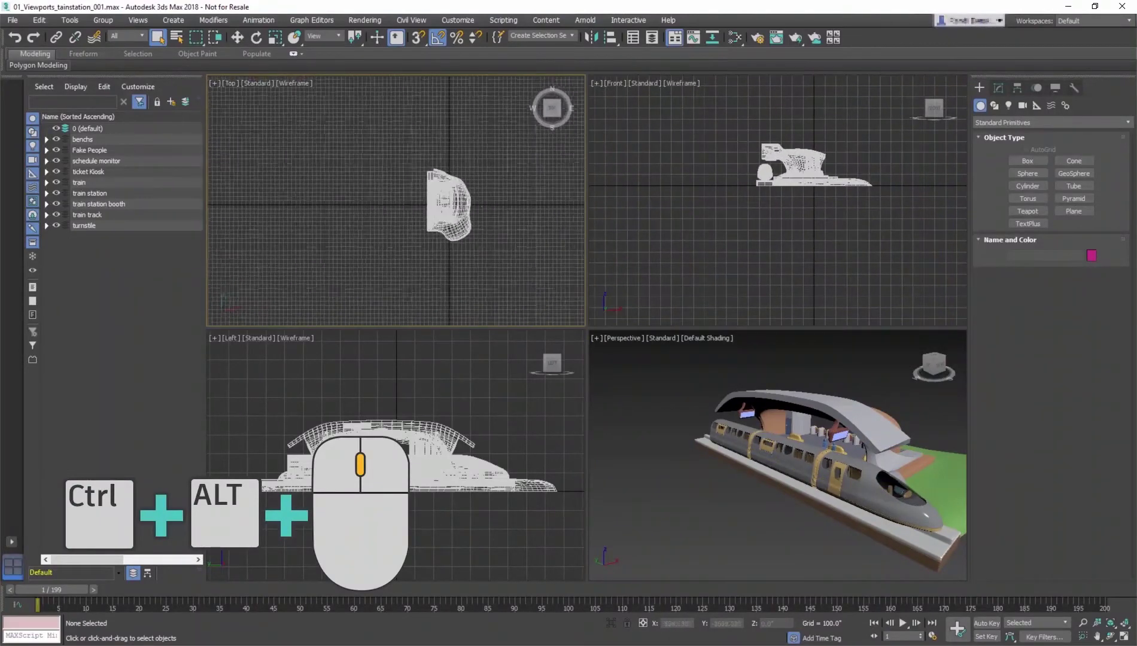
ctrl+alt+middle_drag(382, 455, 381, 491)
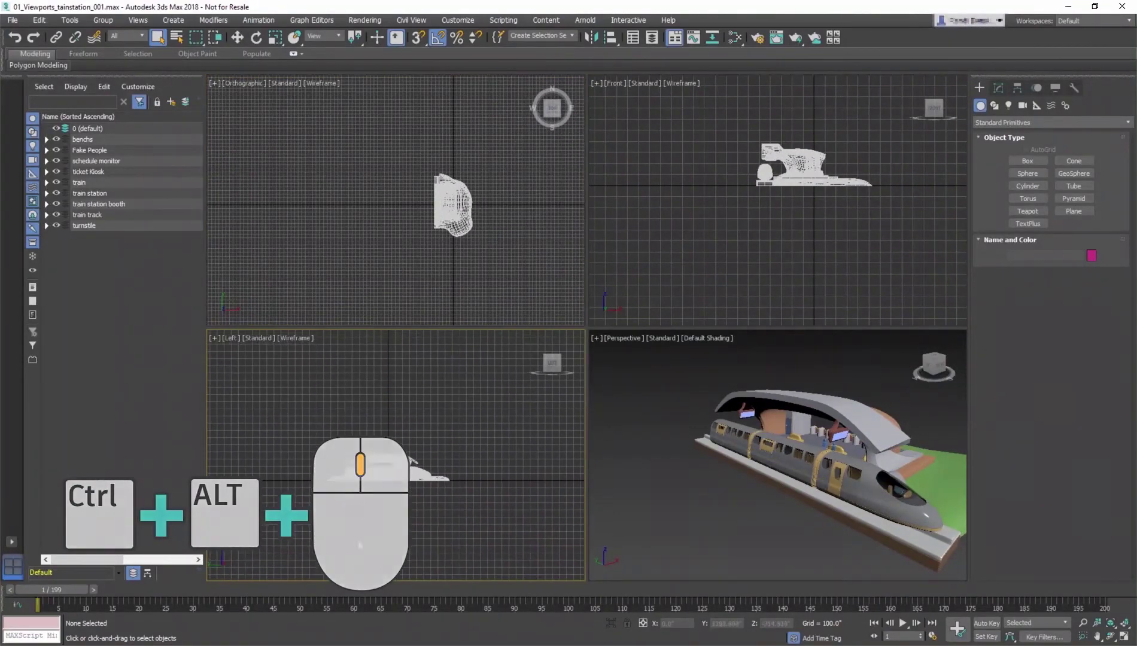
scroll(479, 401, down, 1)
scroll(448, 418, down, 1)
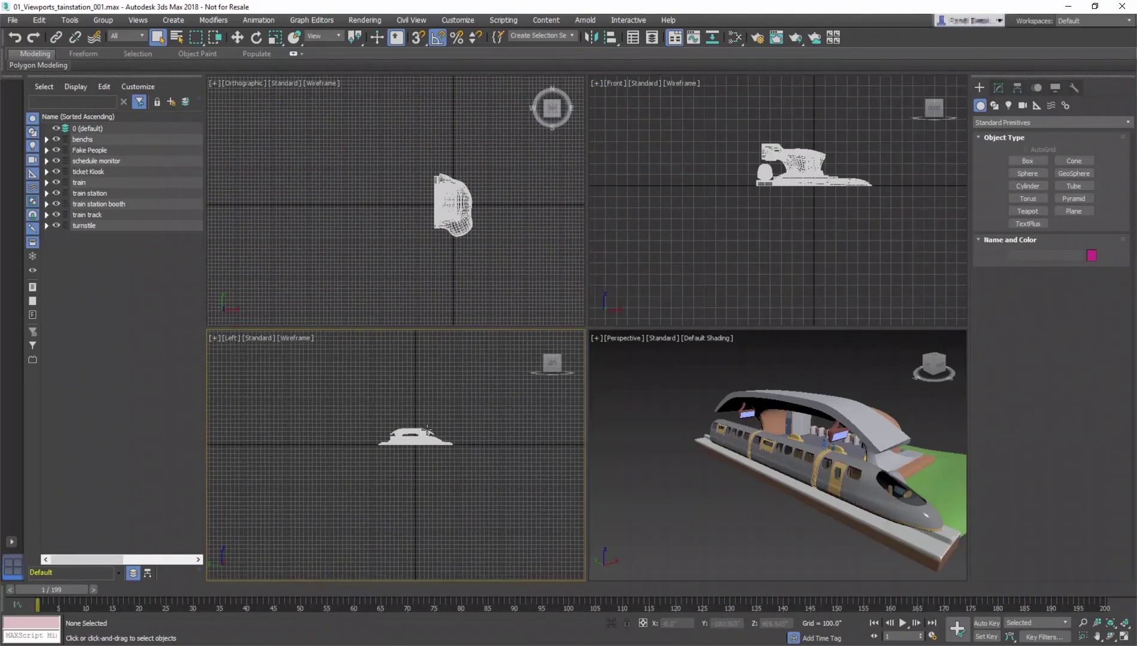
key(z)
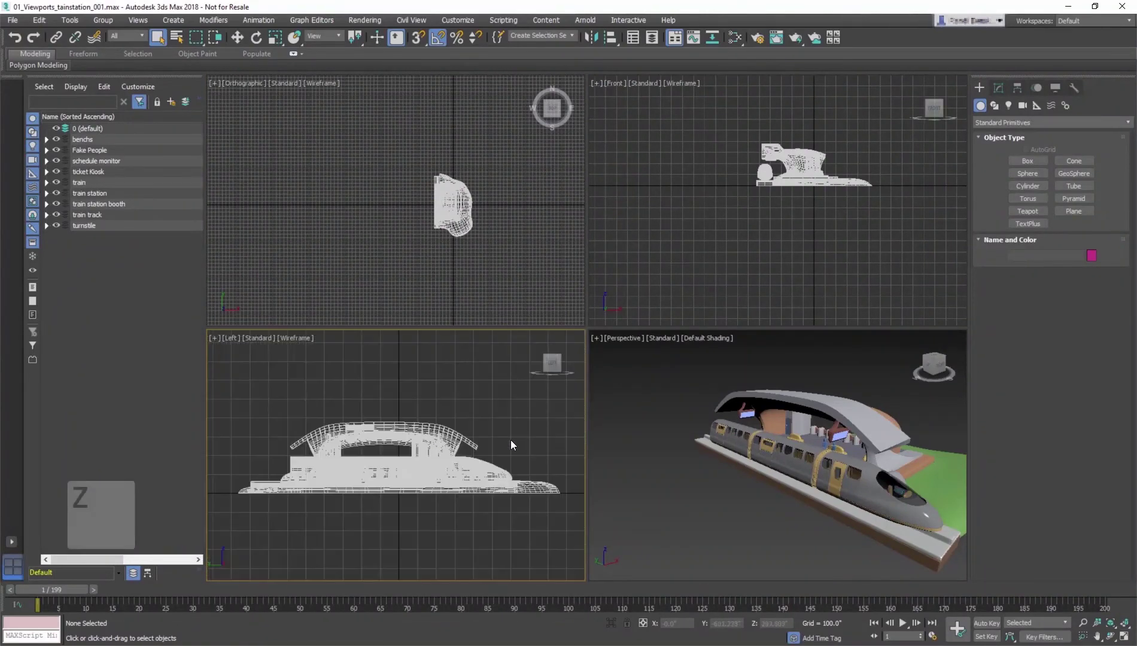
click(522, 262)
key(z)
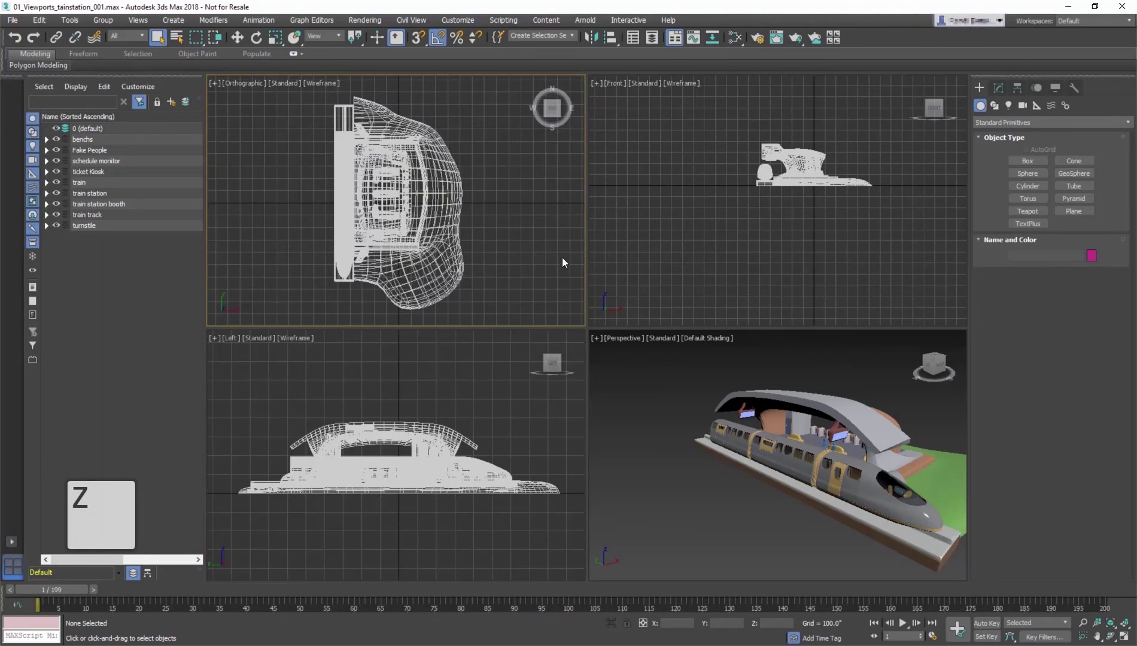
click(731, 245)
key(z)
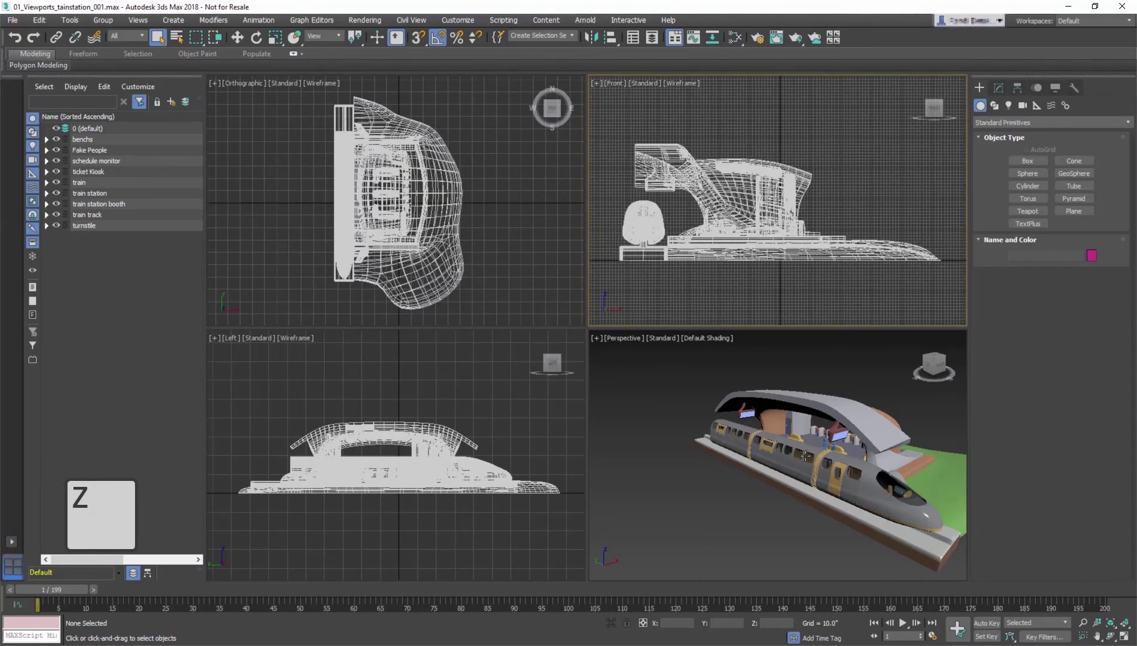
Frame a platform bench seat in Perspective, then refit the view to the whole station
click(792, 434)
key(z)
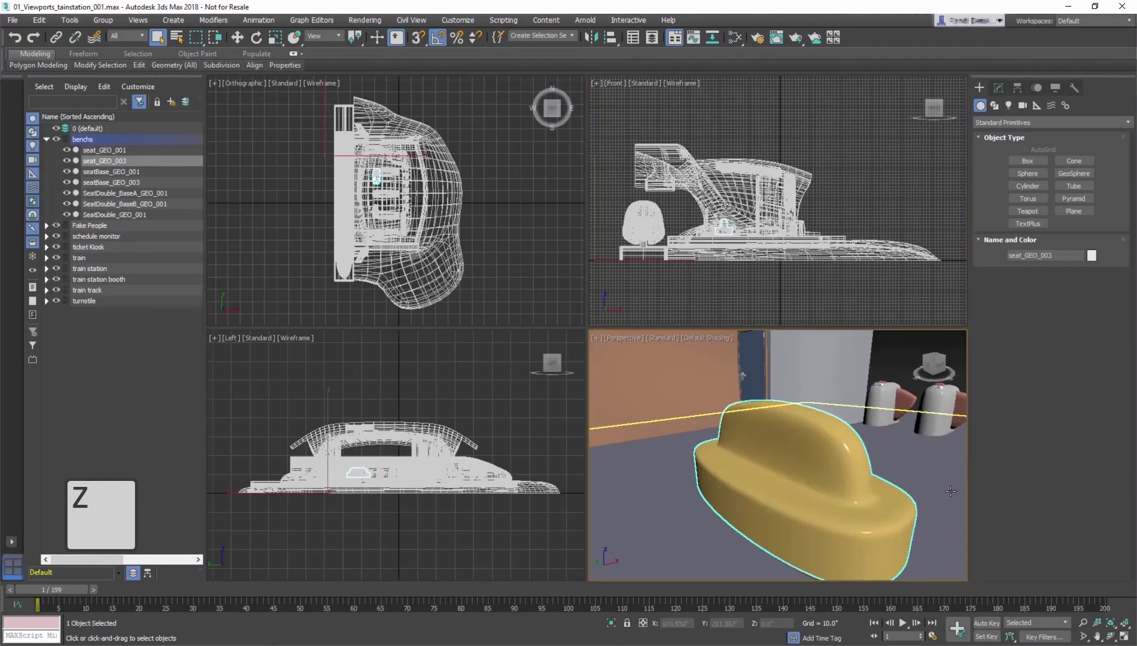
click(893, 358)
key(z)
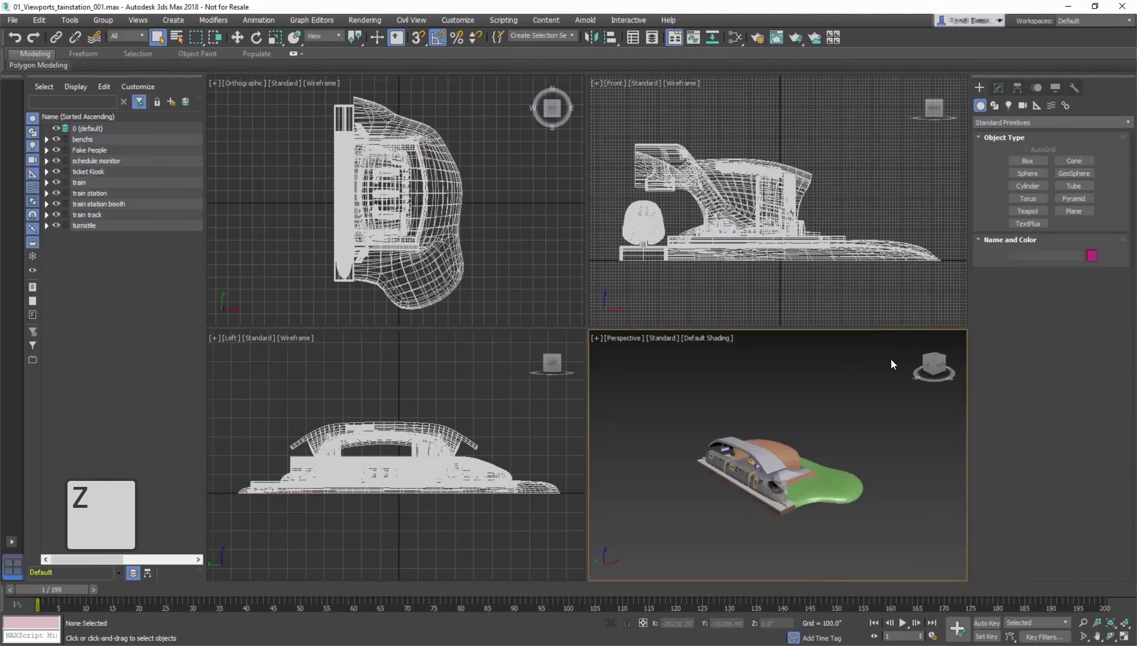
click(748, 464)
key(z)
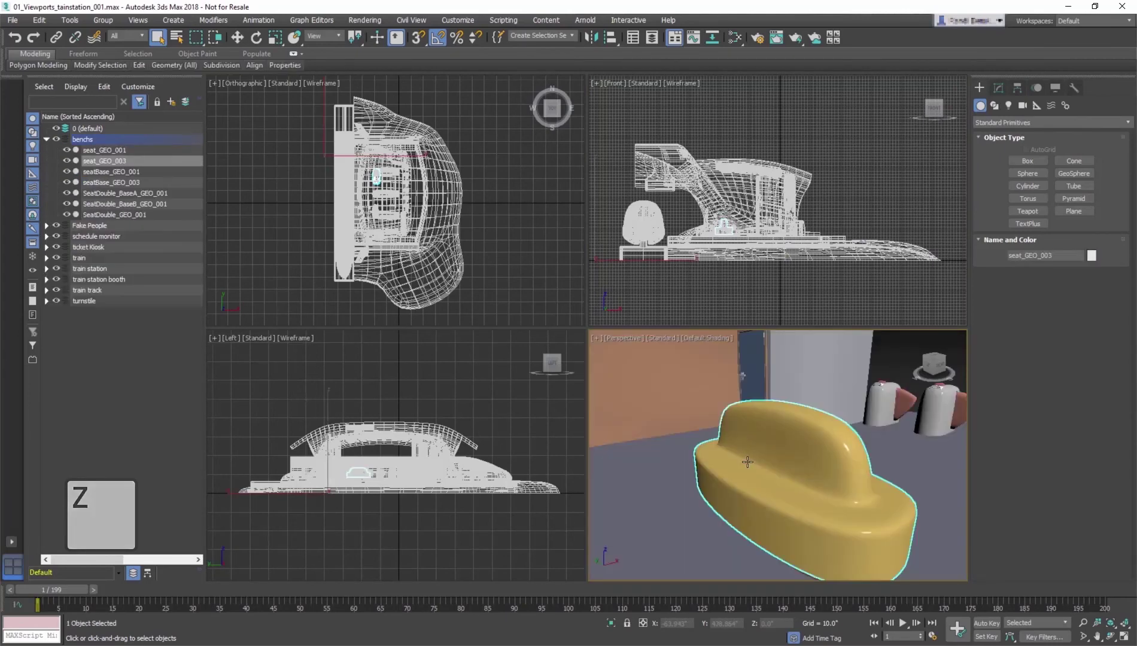
key(ctrl+d)
key(z)
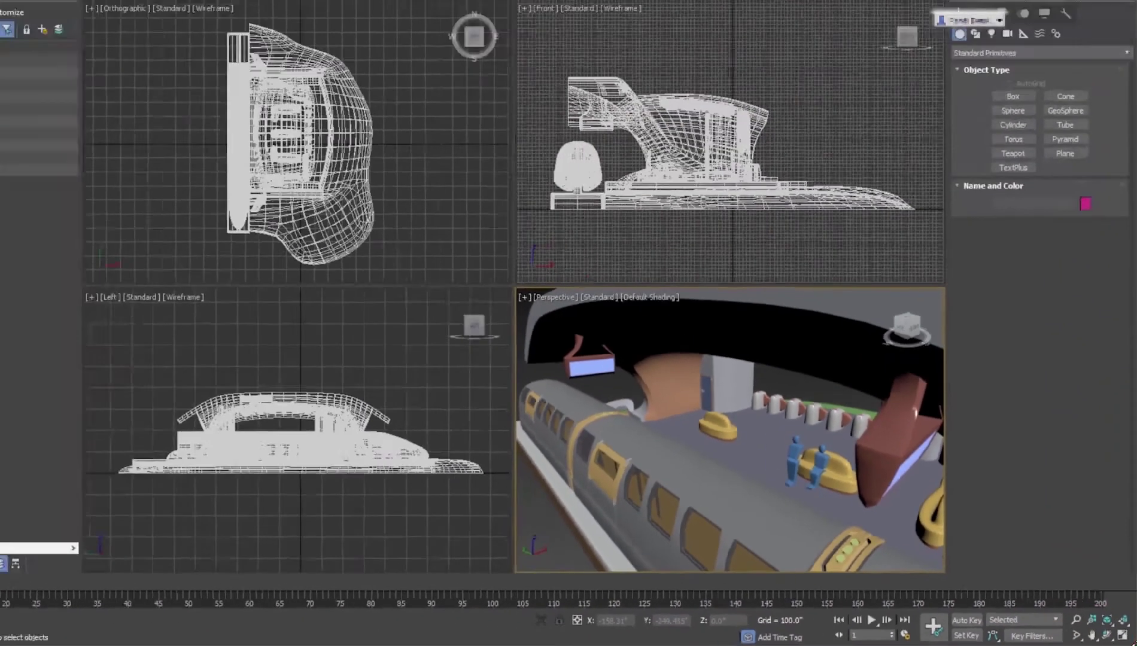
Zoom the Perspective view slightly closer and pan it left and down
click(1083, 623)
drag(801, 449, 799, 446)
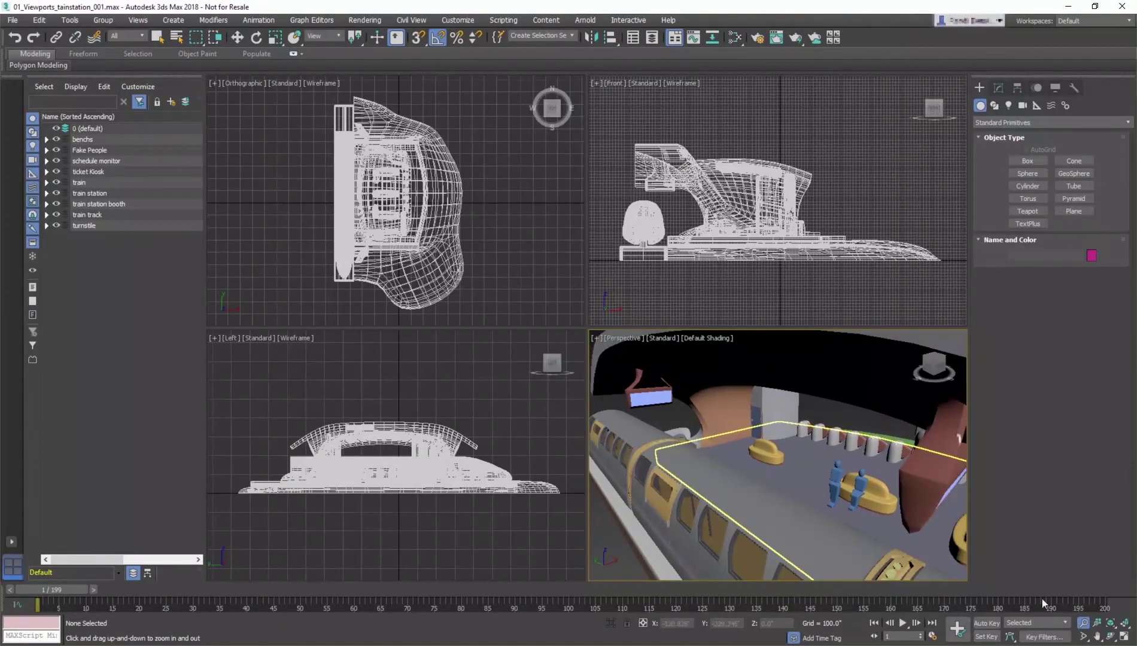
click(1096, 637)
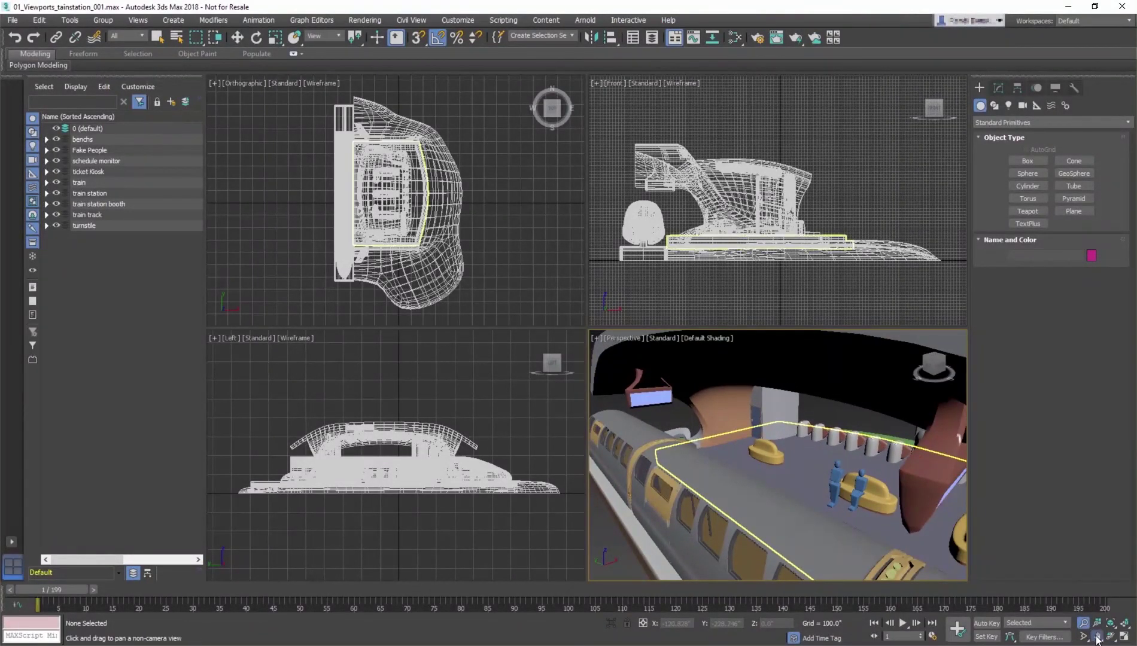
drag(781, 450, 767, 453)
scroll(767, 453, up, 3)
scroll(765, 449, down, 3)
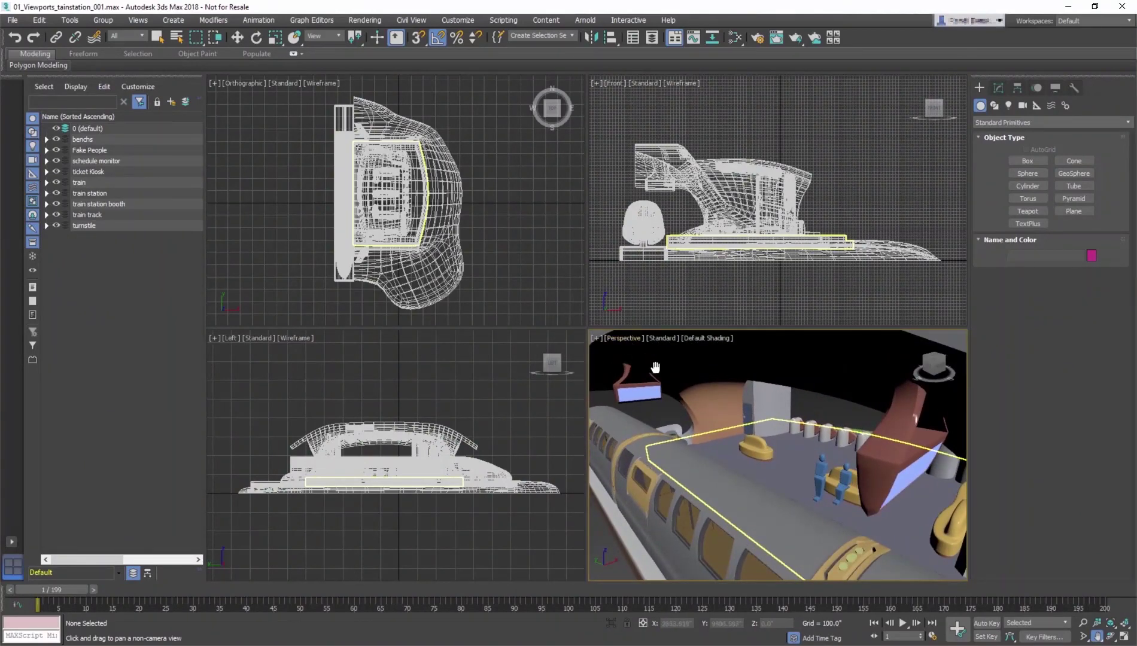
Switch the fourth viewport to look through TrainCab_Camera, showing the train cab interior
key(c)
click(549, 243)
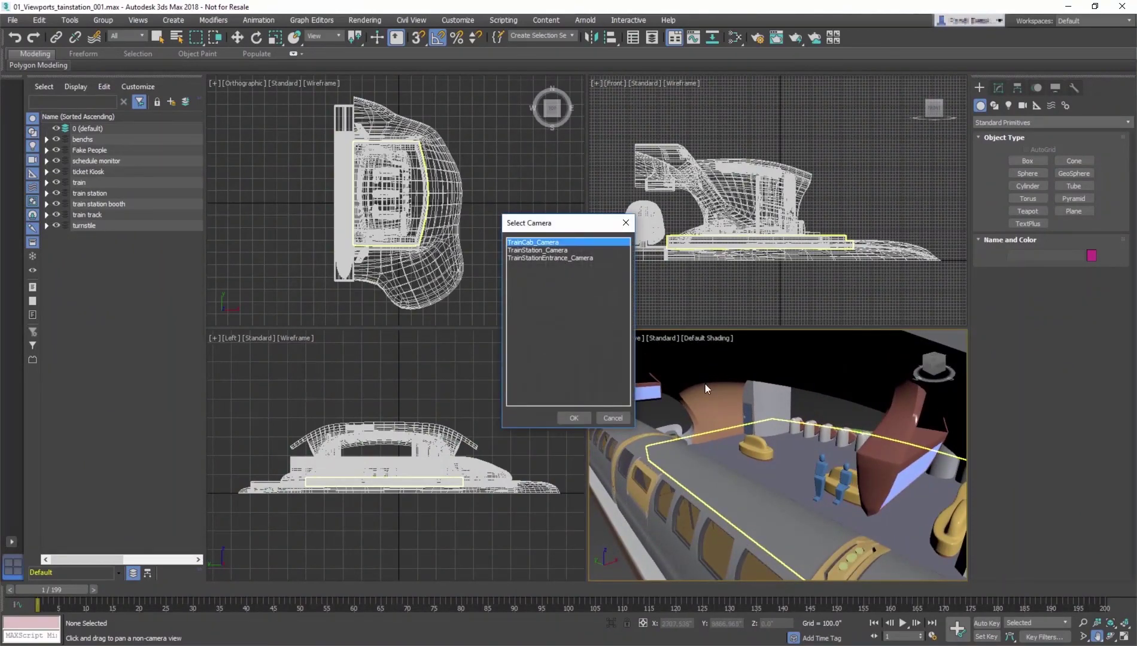
click(572, 417)
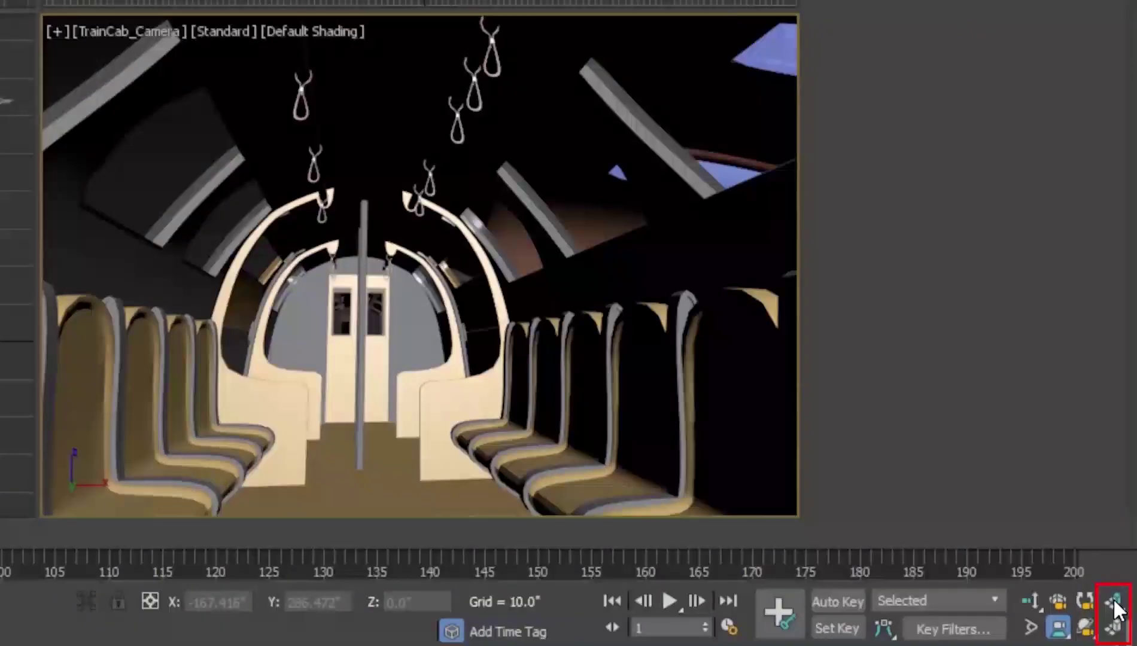
click(1114, 605)
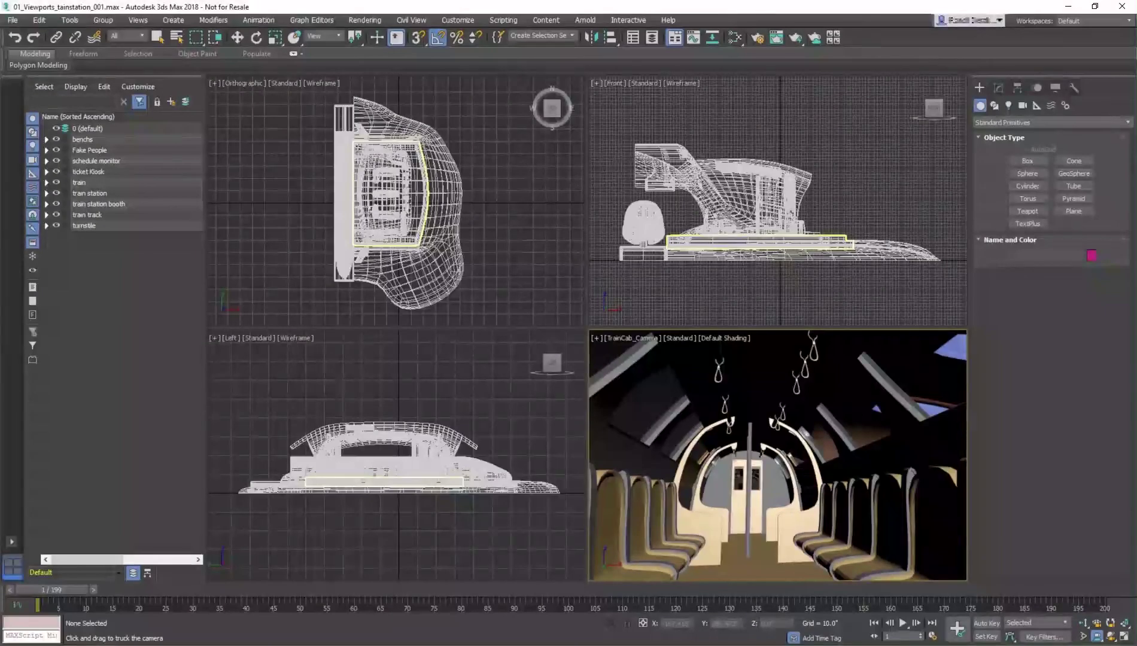